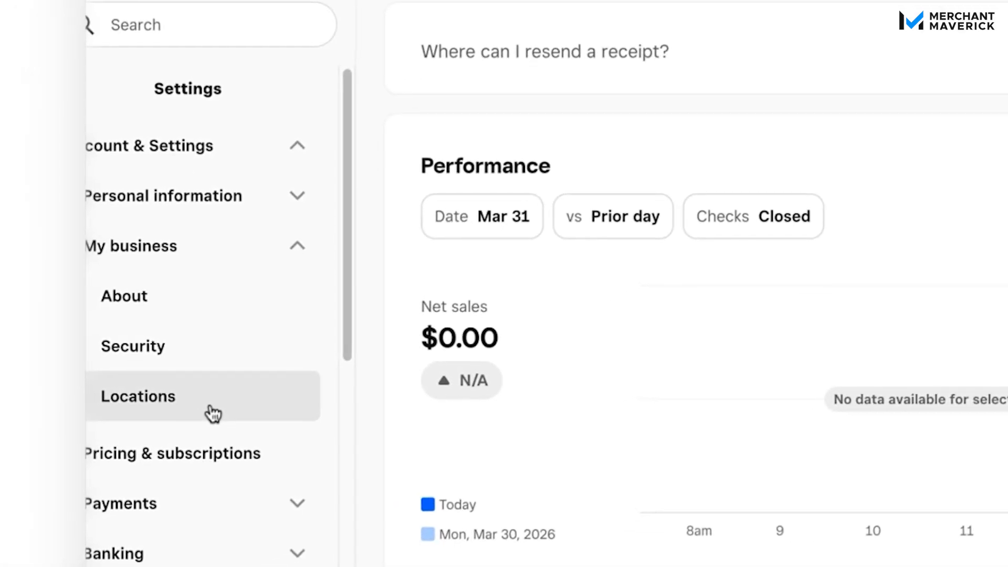
# Step: Start creating a new business location and give it the nickname "KELS Day Spa Eastside"
pyautogui.click(213, 414)
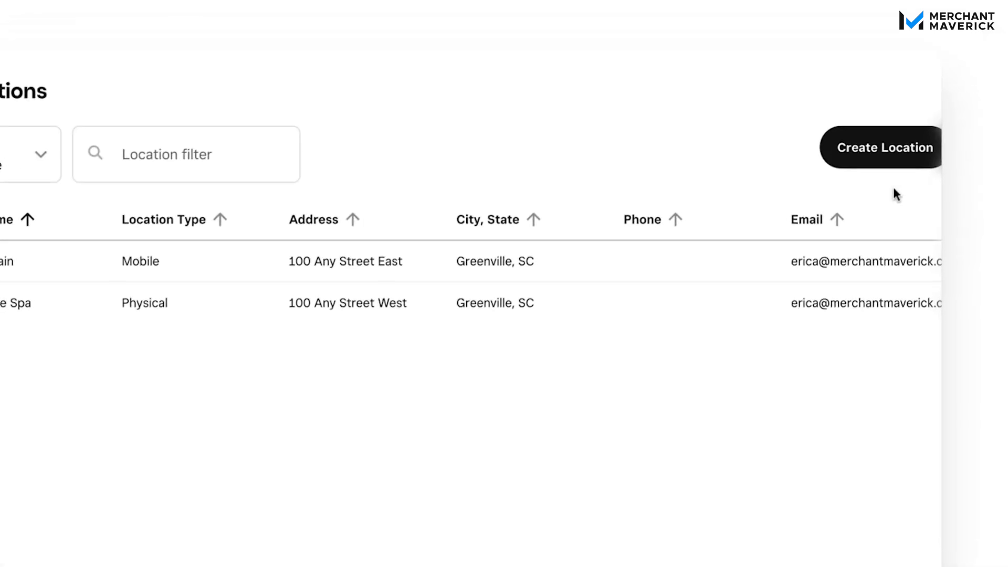
pyautogui.click(908, 164)
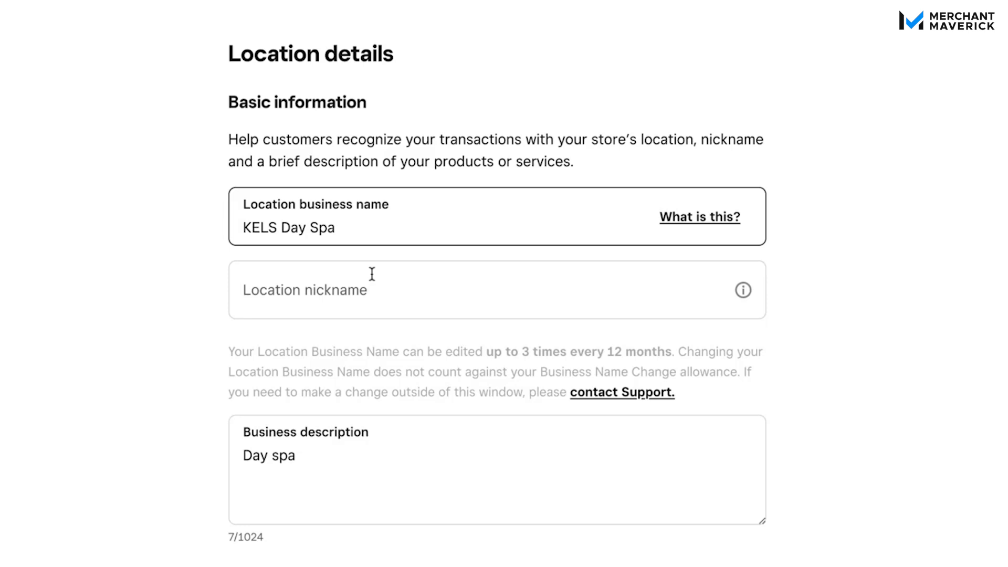
pyautogui.click(371, 302)
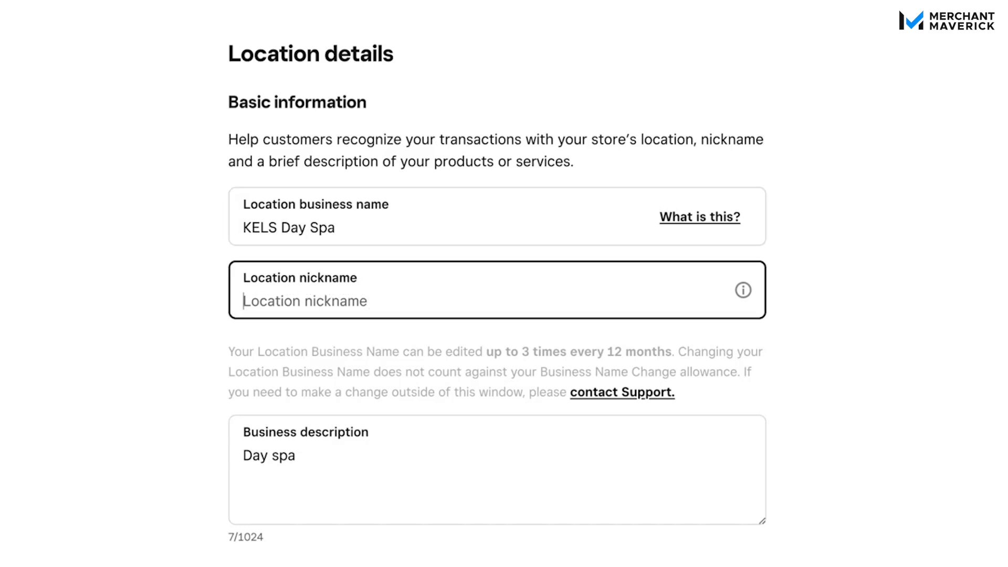
pyautogui.write('KELS Day S')
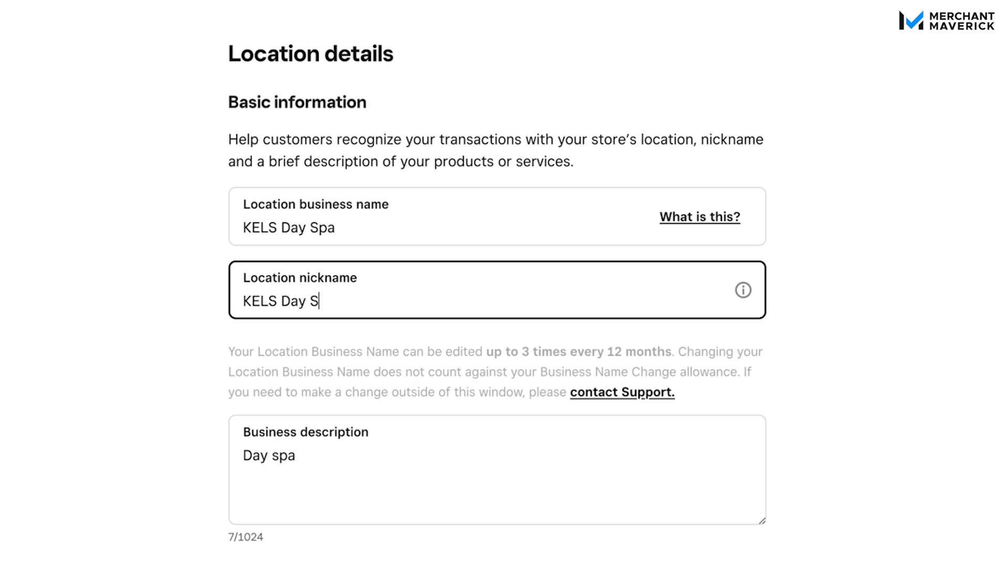
pyautogui.write('pa Eastside')
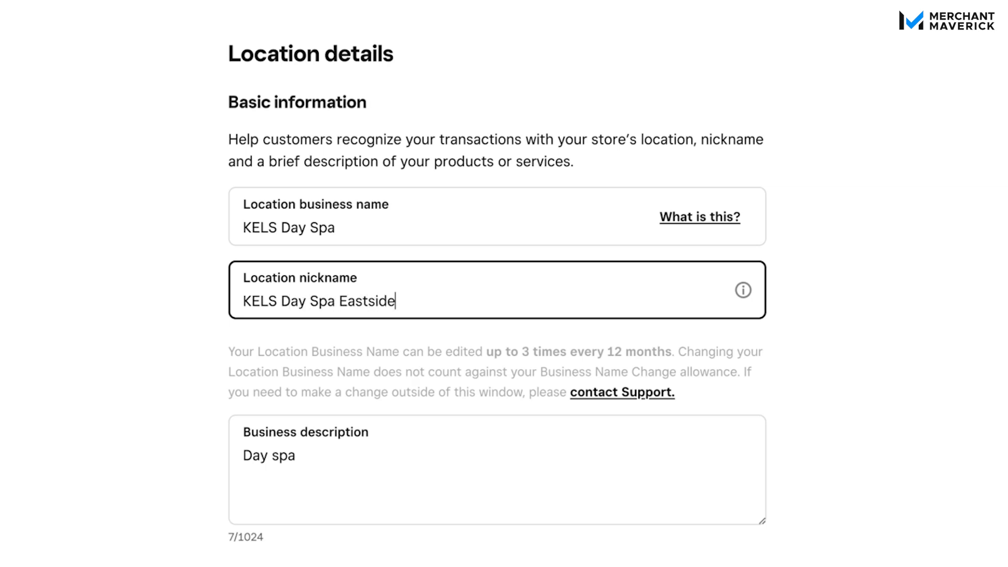
# Step: Extend the new location's business description to read "Day spa - Eastside location"
pyautogui.scroll(-1, 888, 292)
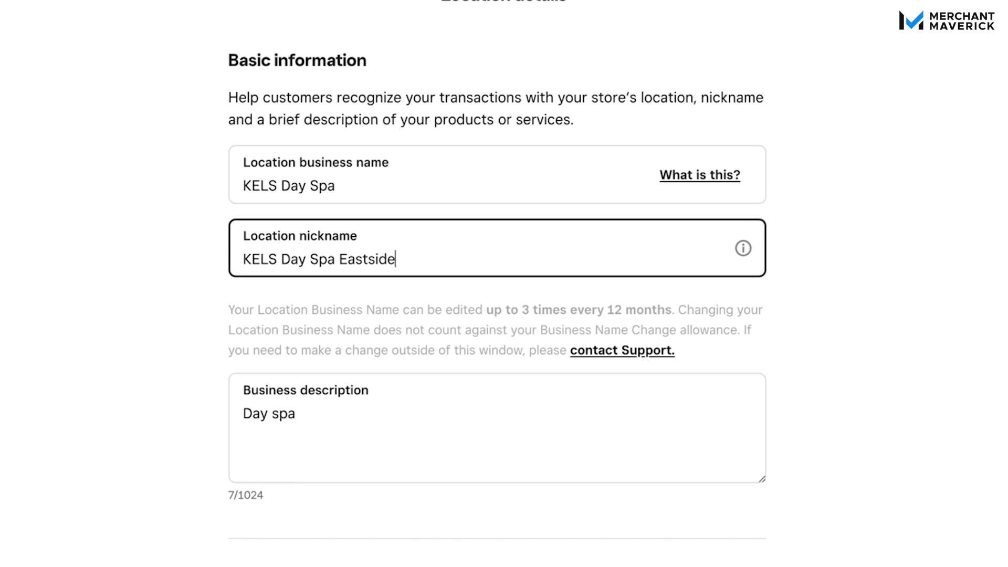
pyautogui.click(407, 414)
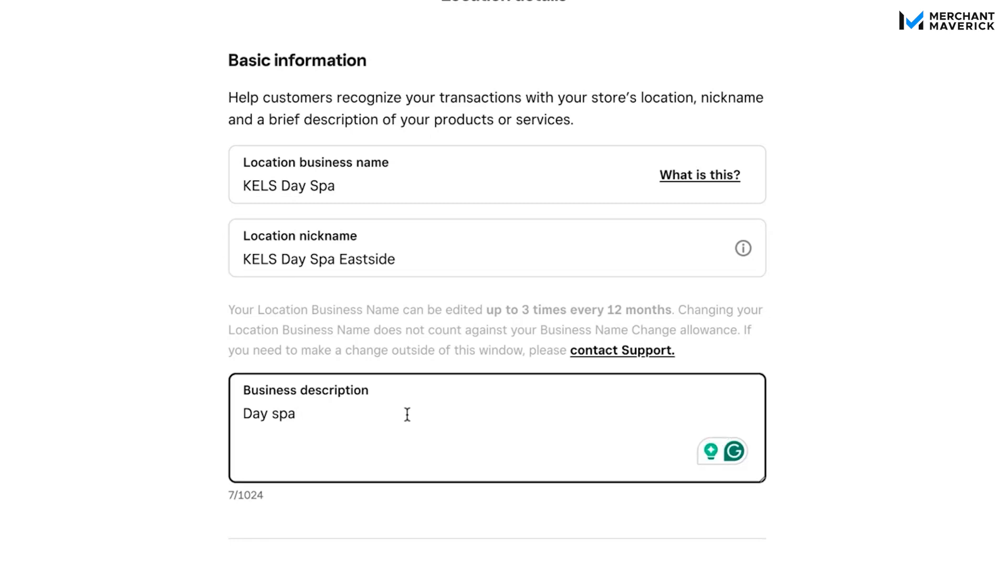
pyautogui.write('- ')
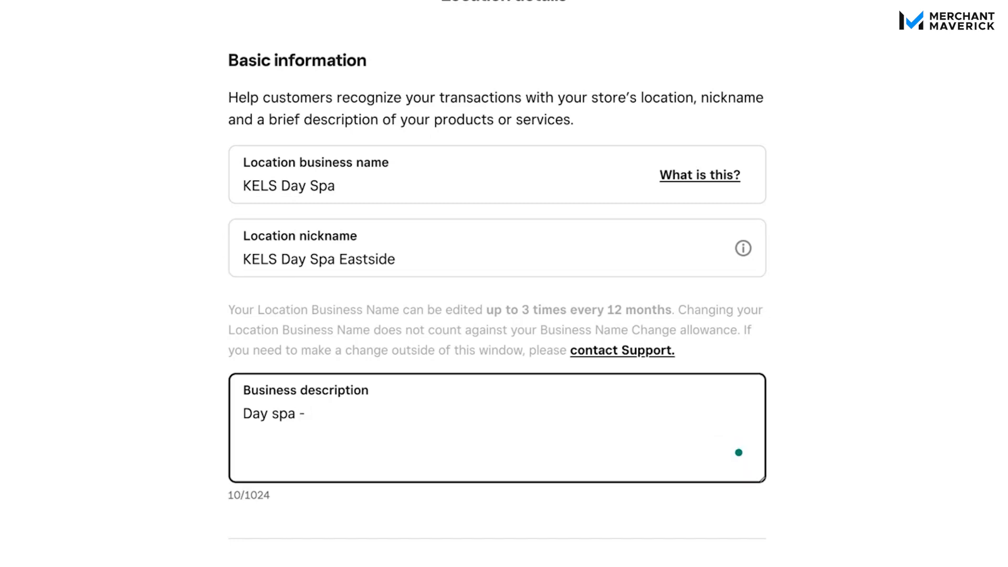
pyautogui.write('Eastside location')
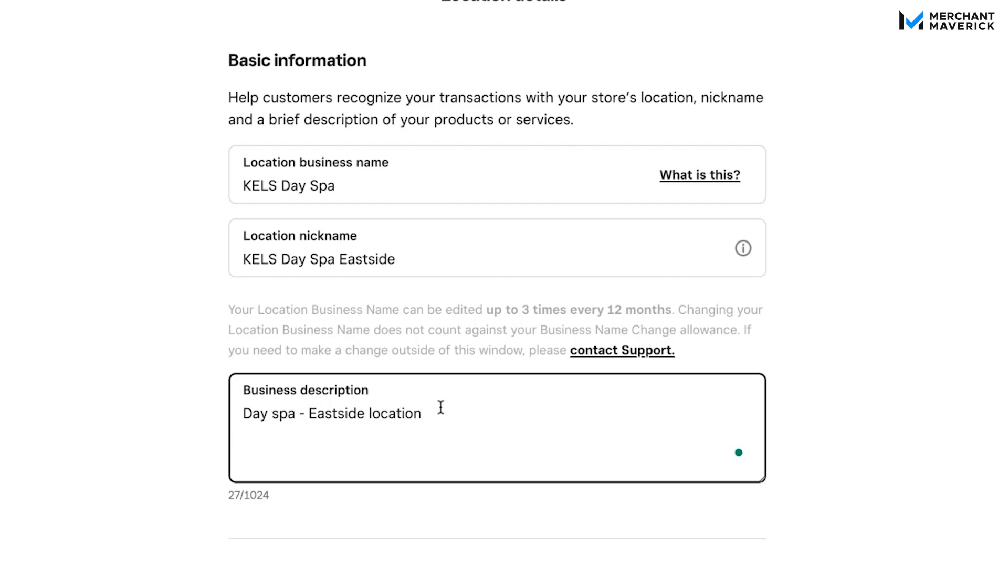
# Step: Set the location type to Physical location and replace the street direction in address line 1 with South
pyautogui.scroll(-1, 629, 372)
pyautogui.scroll(-8, 630, 372)
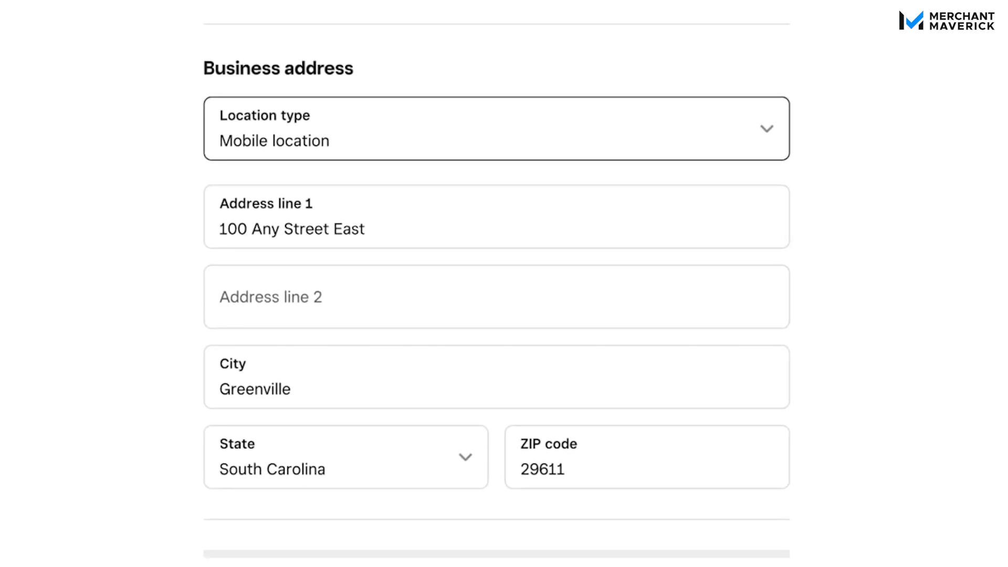
pyautogui.click(508, 155)
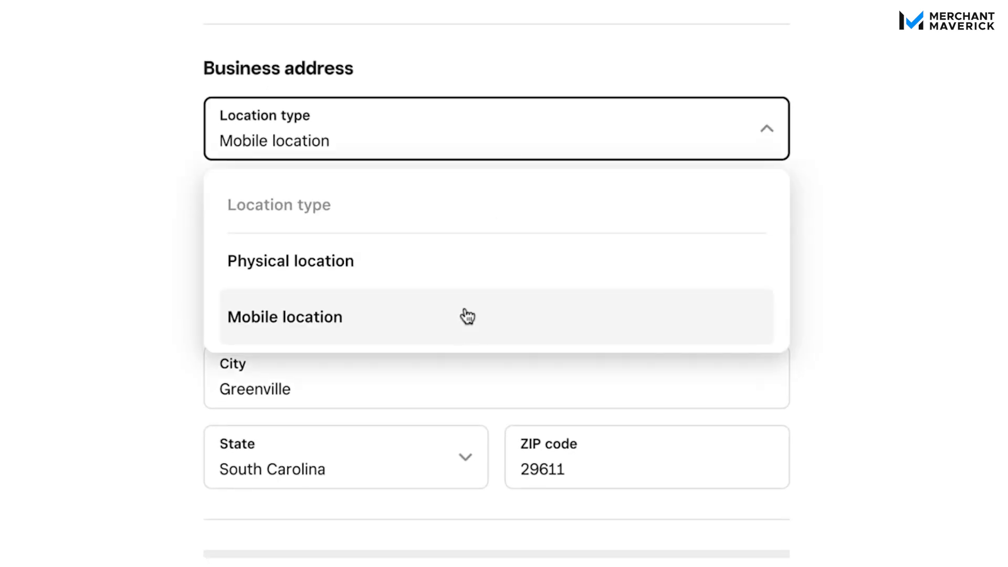
pyautogui.click(472, 273)
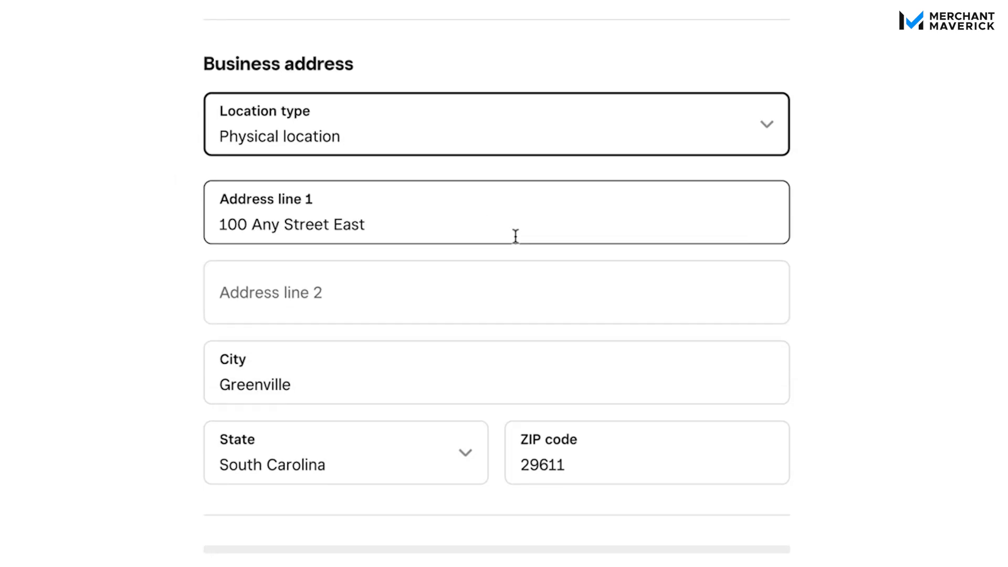
pyautogui.moveTo(389, 227); pyautogui.dragTo(338, 224)
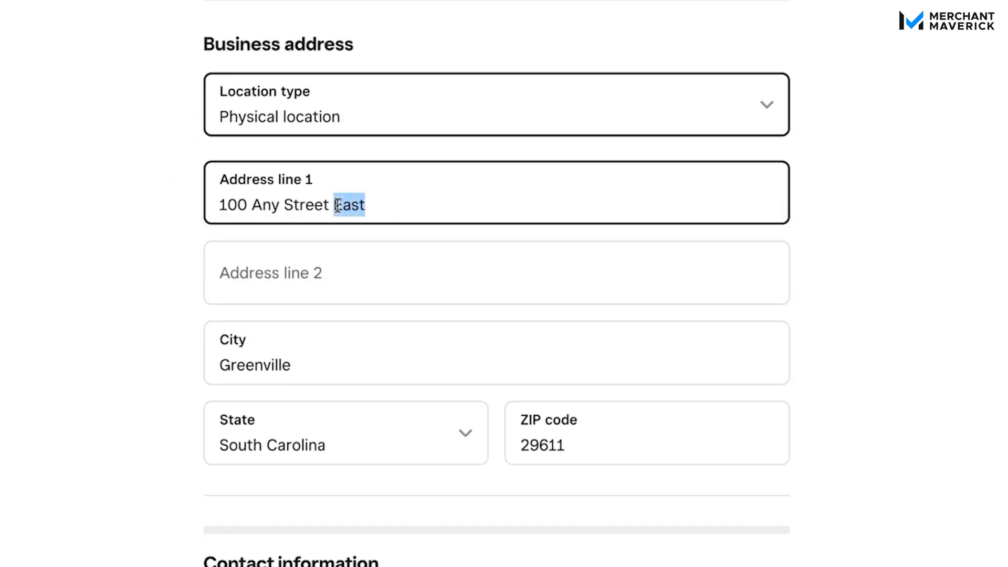
pyautogui.write('South')
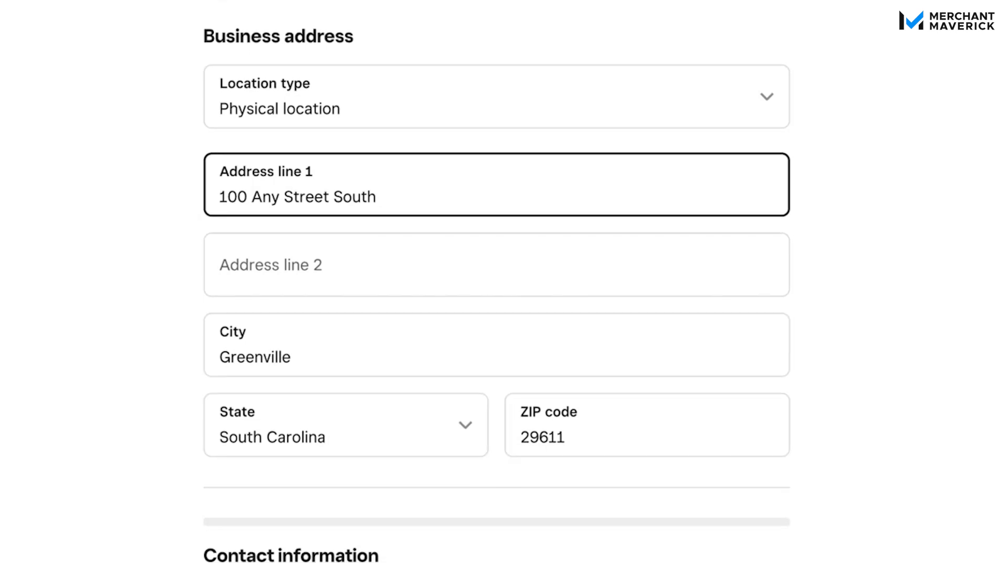
# Step: Review the location's contact information and social contact fields, including email, phone, website, X, Instagram and Facebook
pyautogui.scroll(-7, 938, 383)
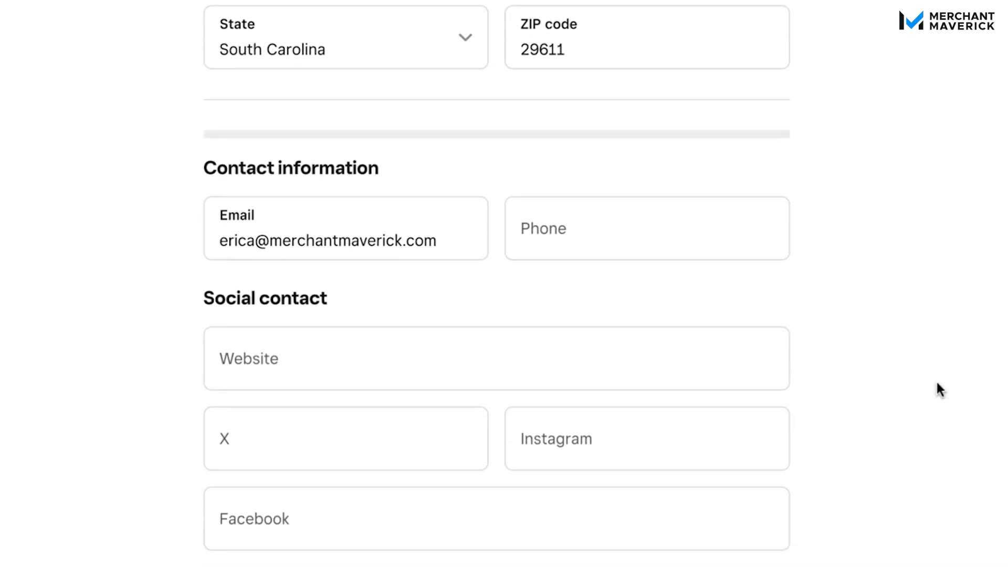
pyautogui.click(313, 247)
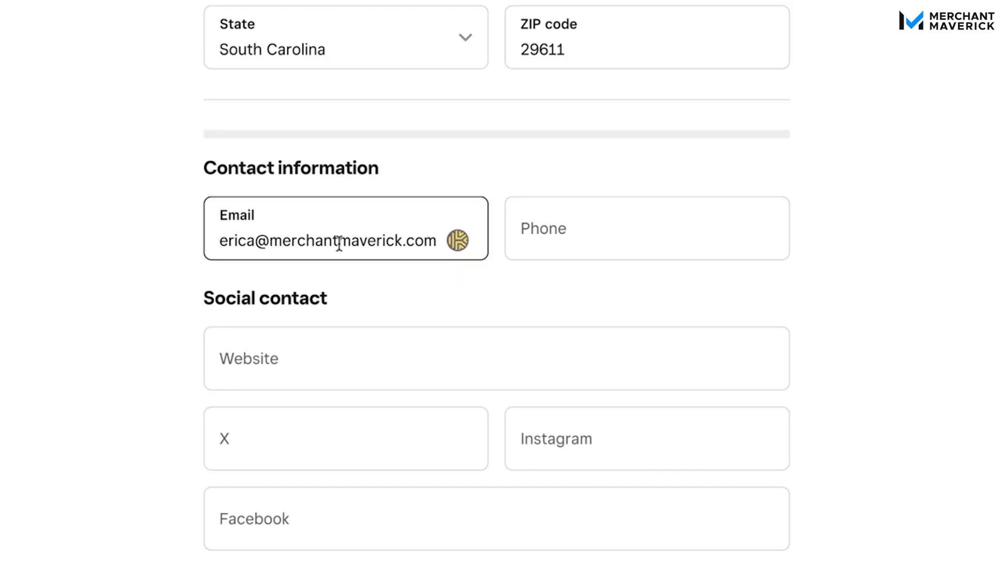
pyautogui.click(601, 242)
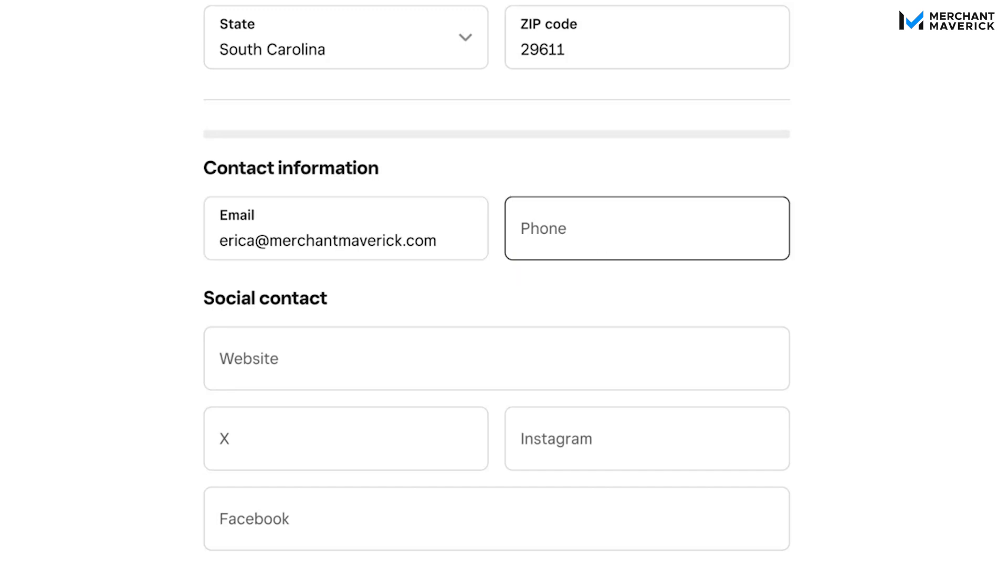
pyautogui.scroll(-2, 600, 241)
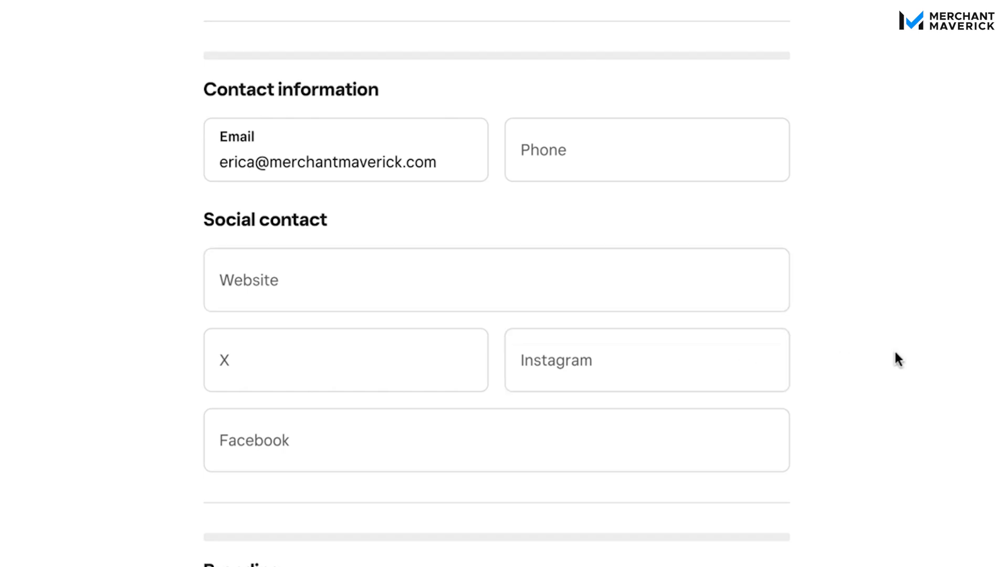
pyautogui.scroll(-2, 896, 357)
pyautogui.scroll(-2, 896, 352)
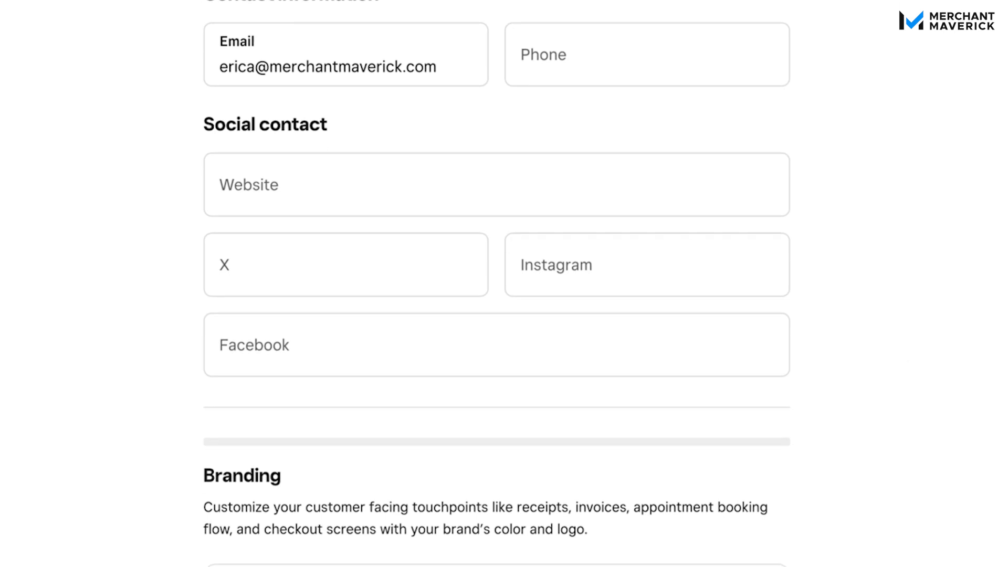
pyautogui.scroll(-1, 497, 290)
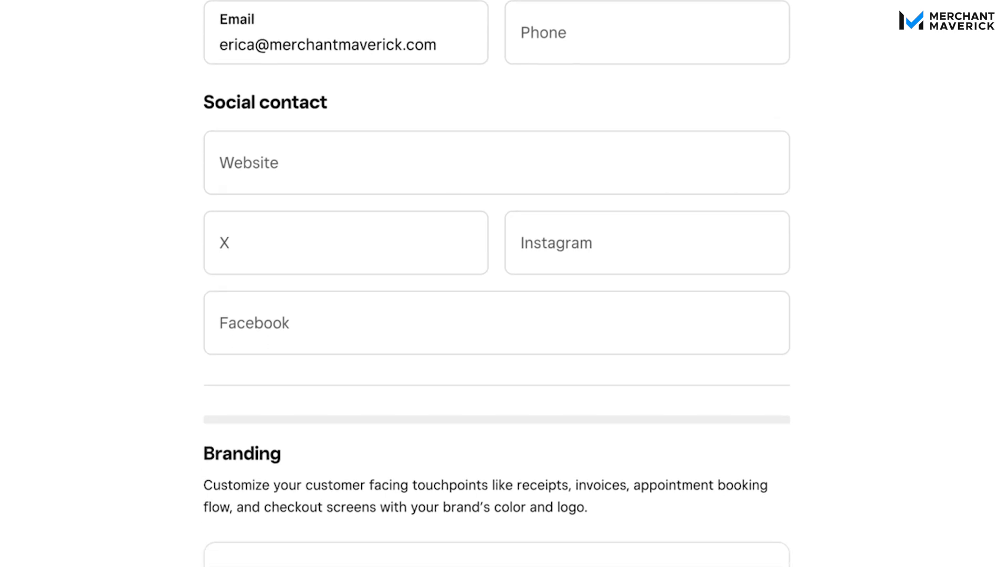
# Step: Inspect the location's logo and color branding settings and the receipt preview, and return to the location details without editing them
pyautogui.scroll(-4, 497, 310)
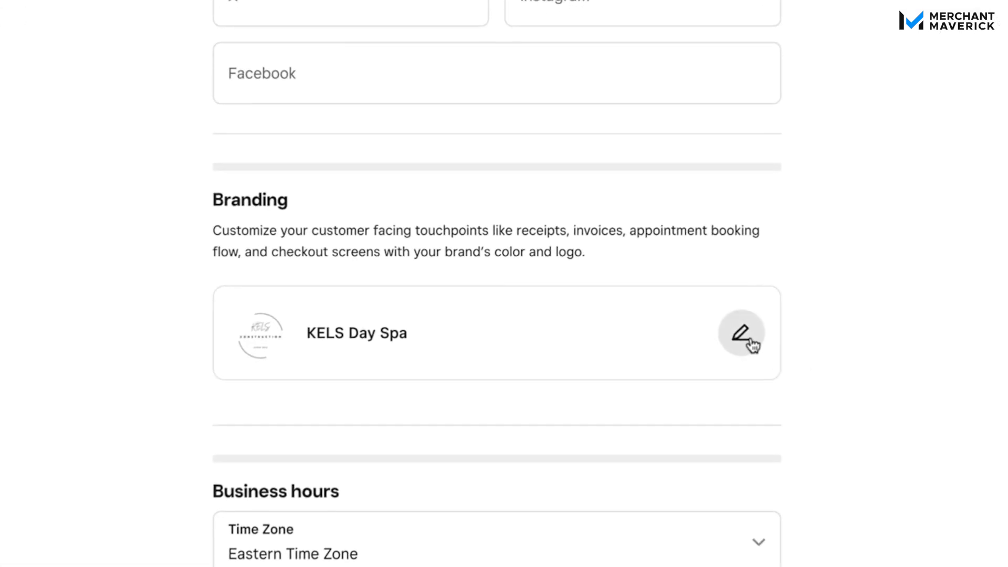
pyautogui.click(751, 341)
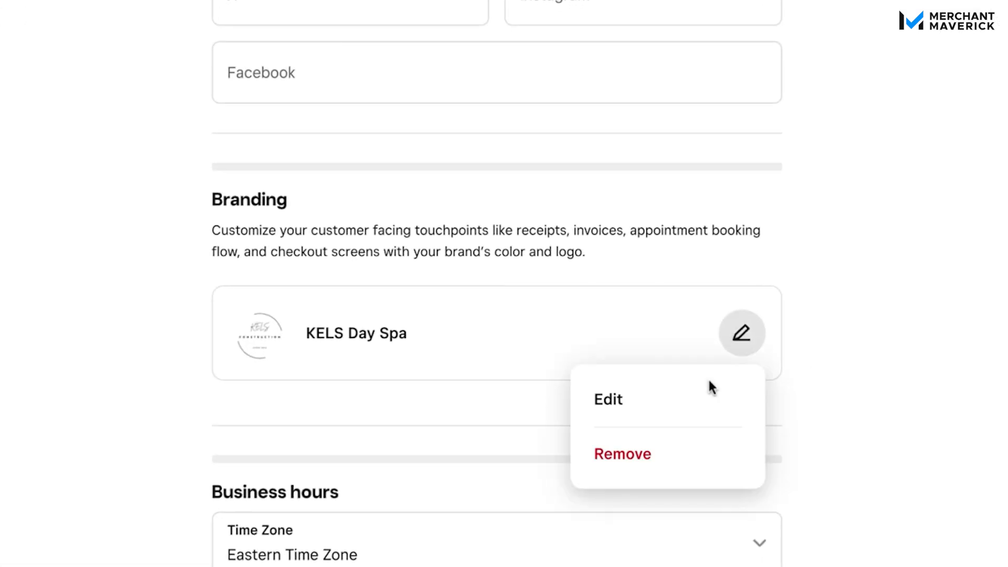
pyautogui.click(627, 412)
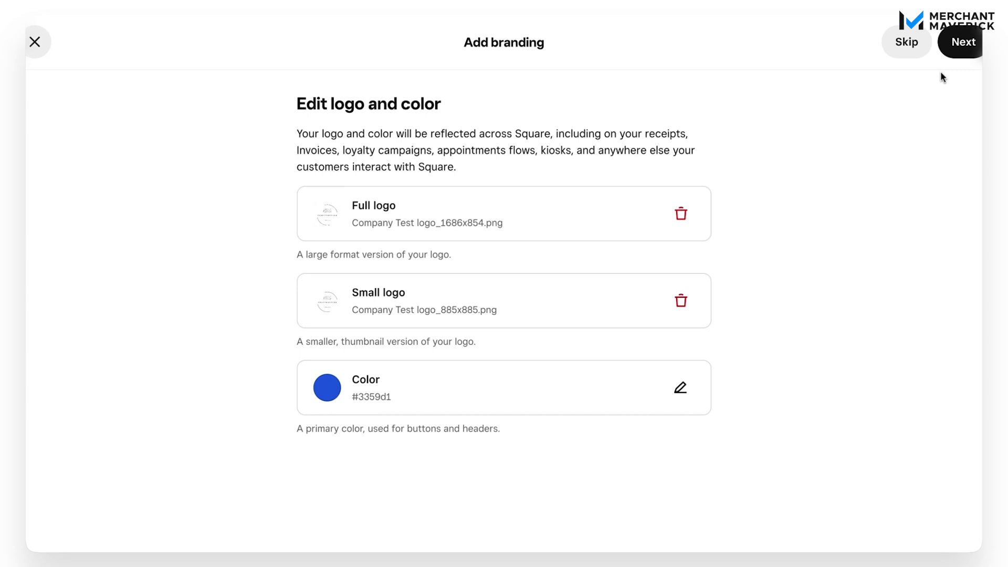
pyautogui.click(958, 43)
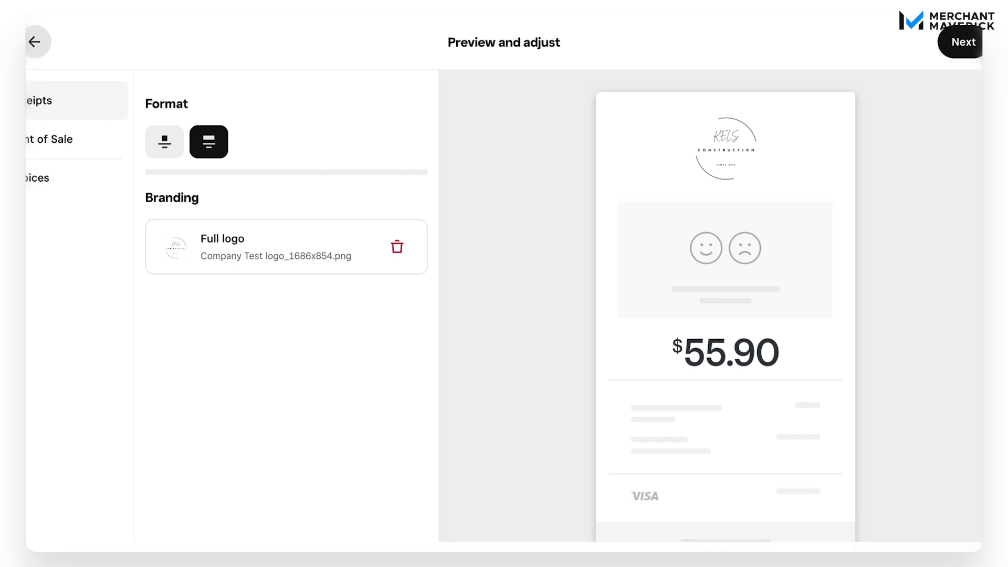
pyautogui.click(34, 42)
pyautogui.click(35, 41)
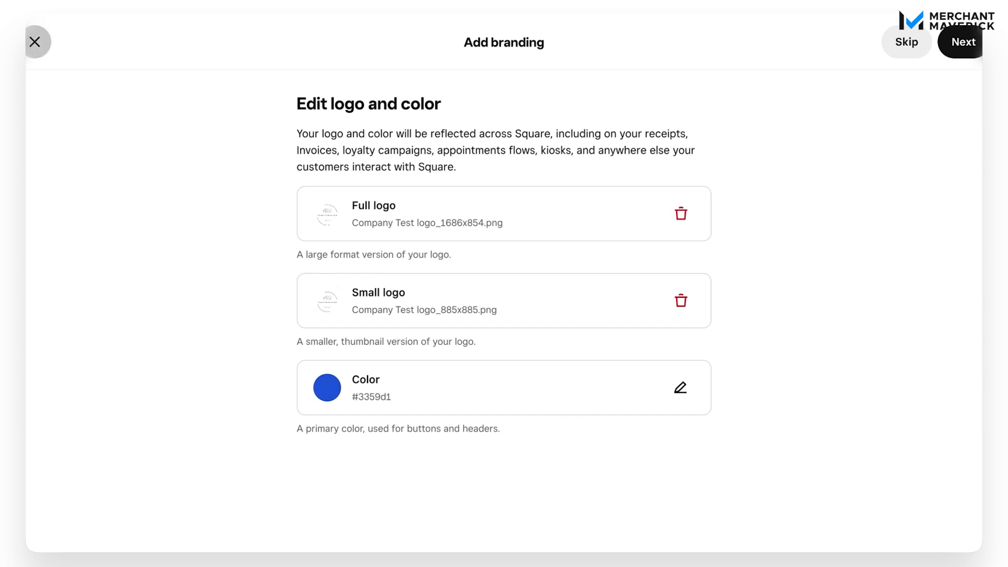
# Step: Check the time zone choices offered for the location's business hours without picking a different one
pyautogui.scroll(-1, 819, 306)
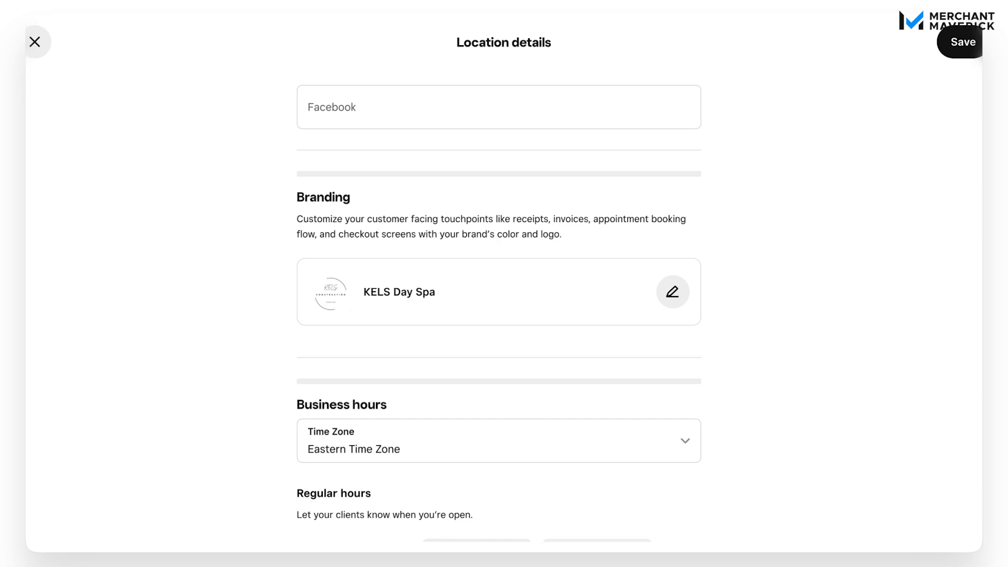
pyautogui.scroll(-5, 499, 309)
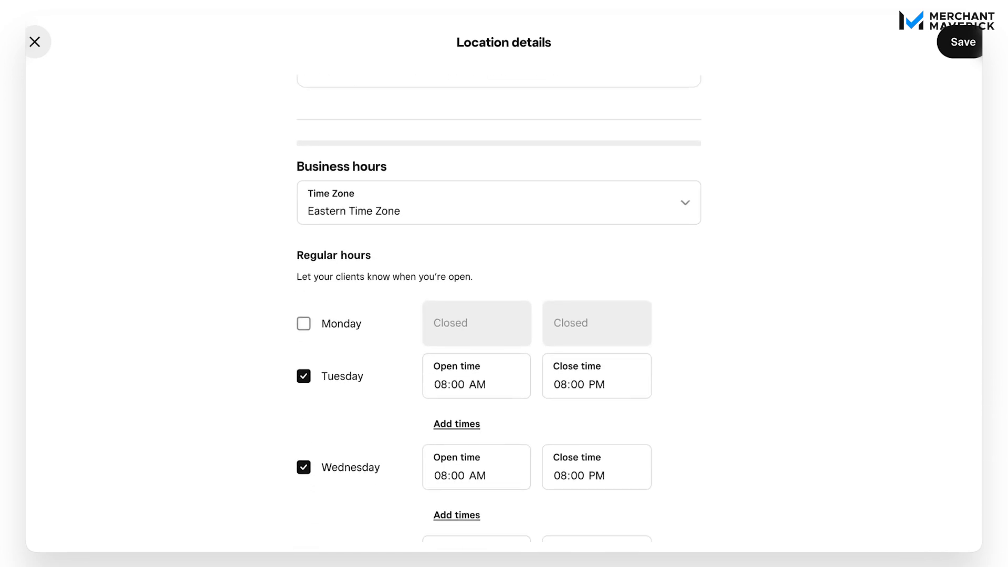
pyautogui.scroll(-2, 499, 310)
pyautogui.click(659, 168)
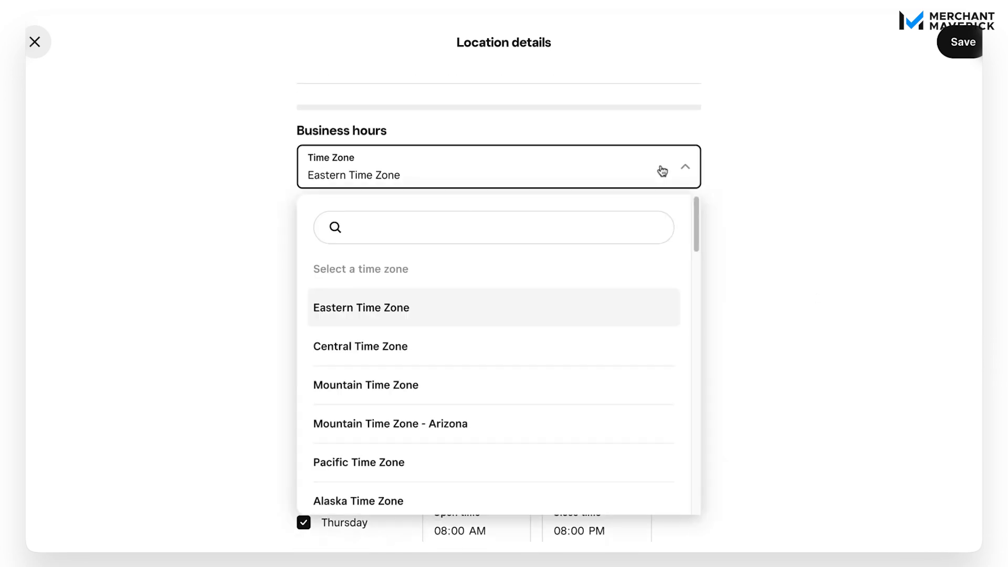
pyautogui.click(662, 171)
# Step: Mark Tuesday as closed in the location's regular hours
pyautogui.scroll(-2, 835, 208)
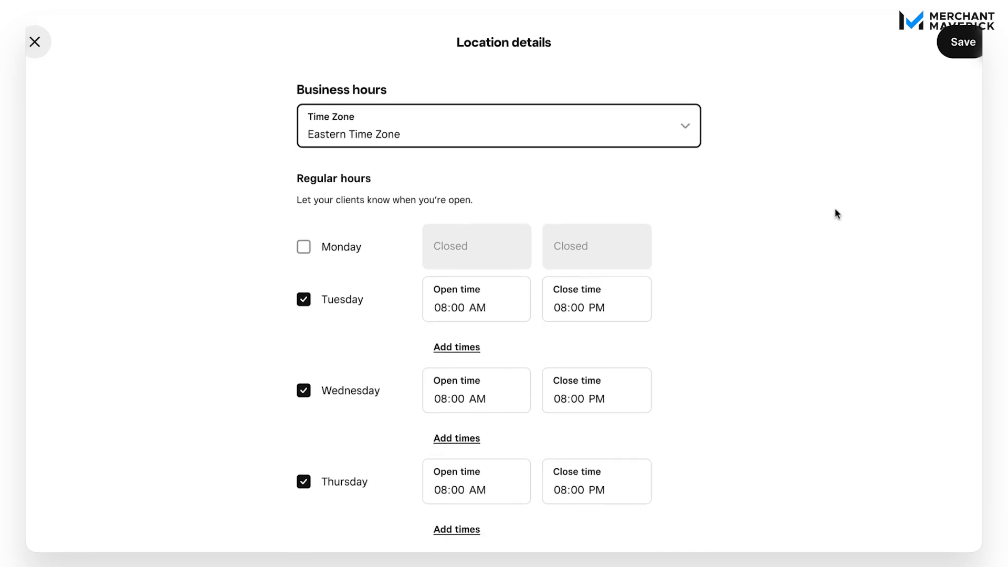
pyautogui.scroll(-1, 835, 208)
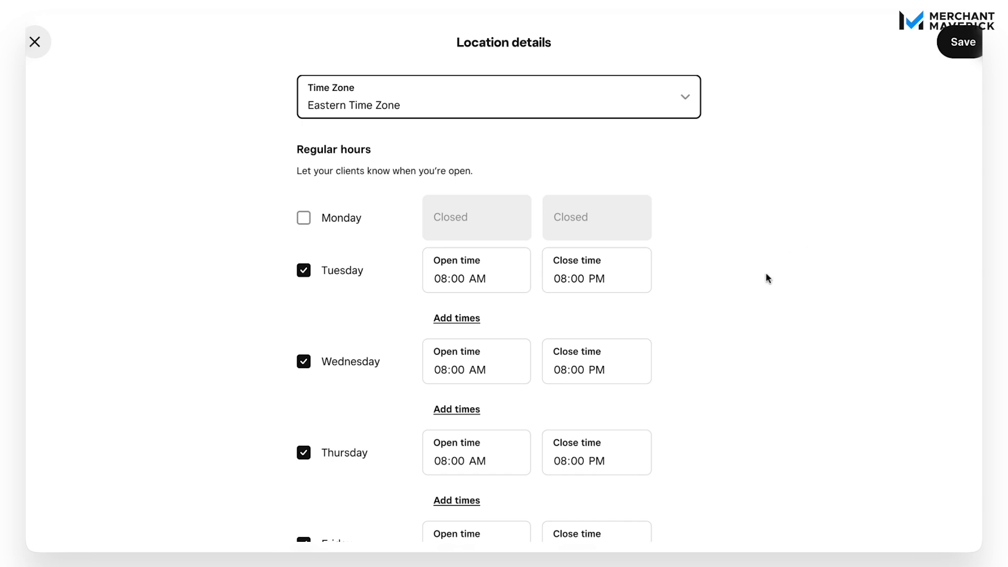
pyautogui.scroll(-1, 757, 304)
pyautogui.scroll(-8, 758, 305)
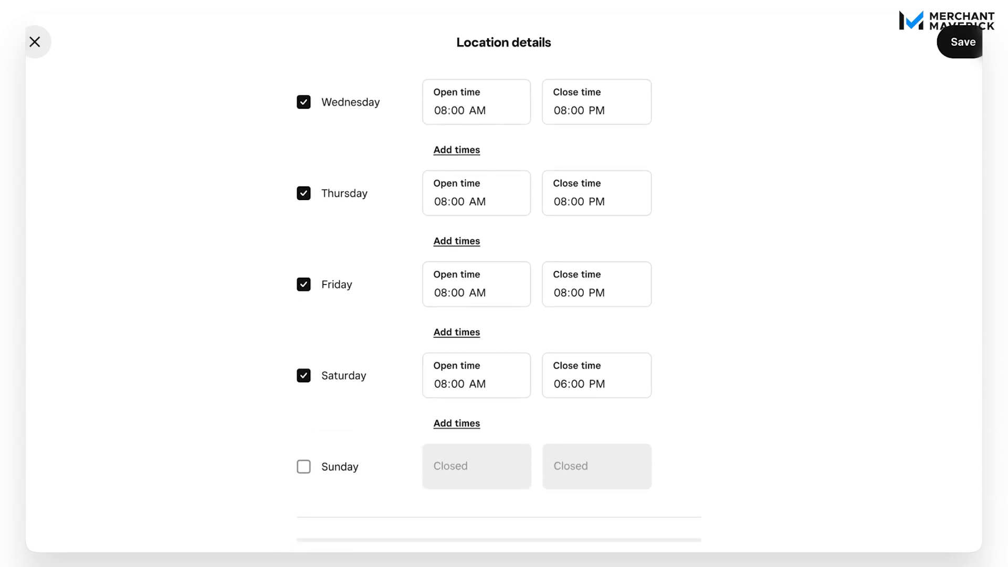
pyautogui.scroll(7, 499, 309)
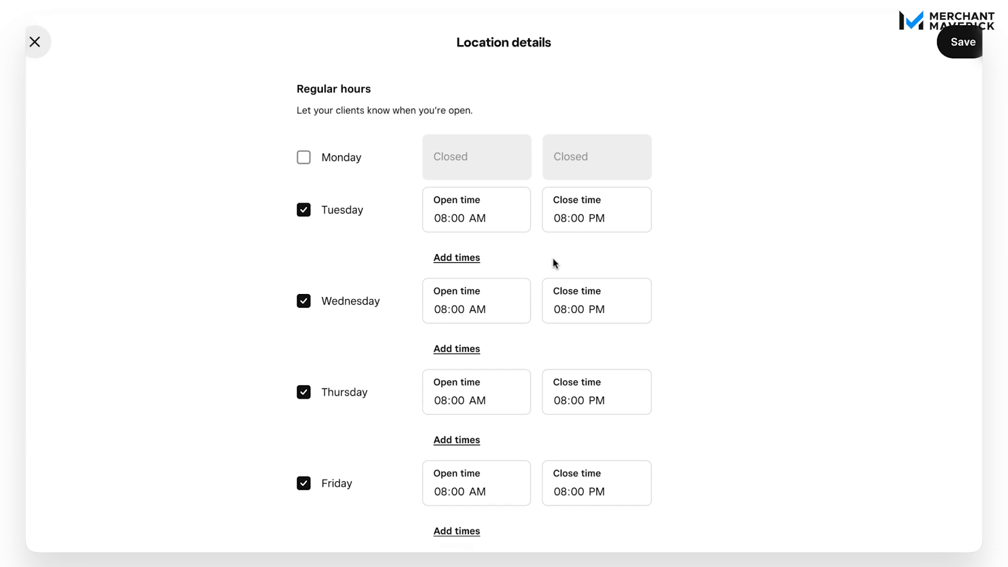
pyautogui.click(477, 218)
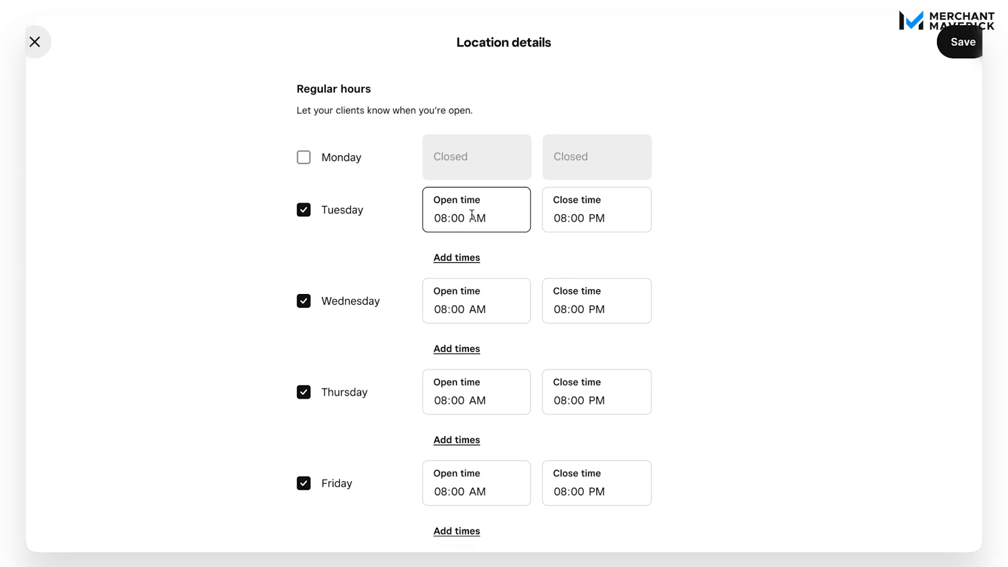
pyautogui.click(783, 235)
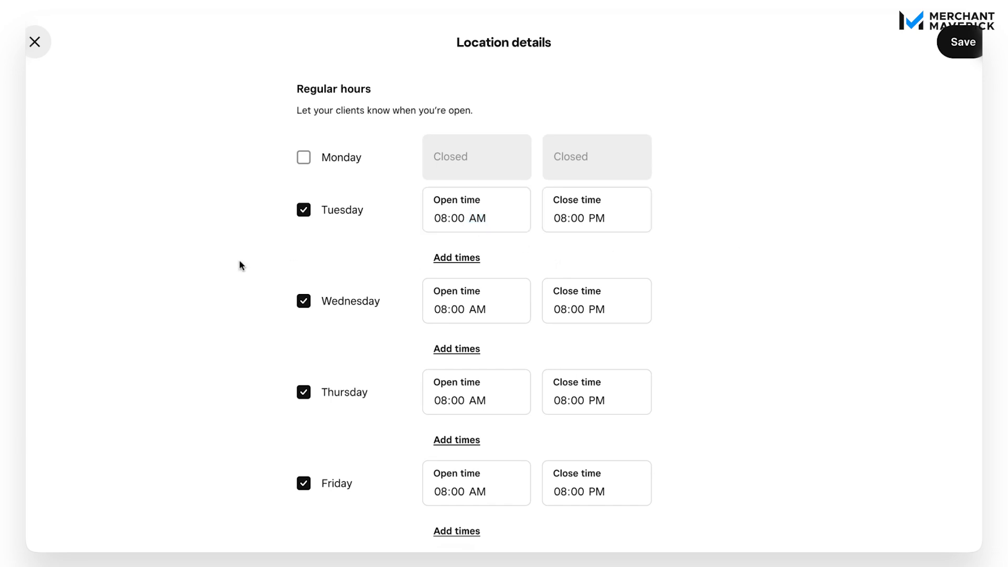
pyautogui.click(304, 211)
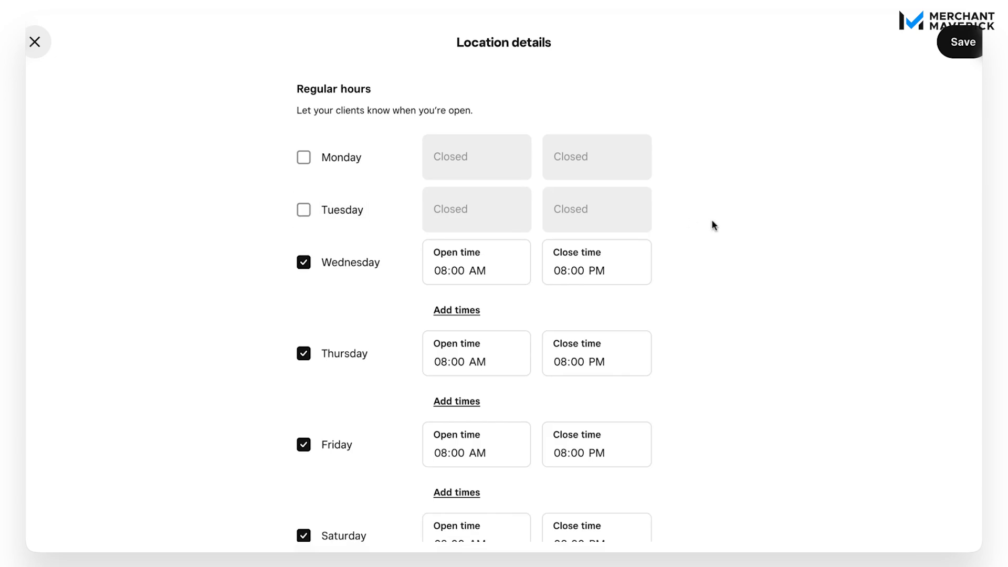
# Step: Review the remaining regular hours and check the available transfer accounts in the bank information without choosing one
pyautogui.scroll(-3, 773, 276)
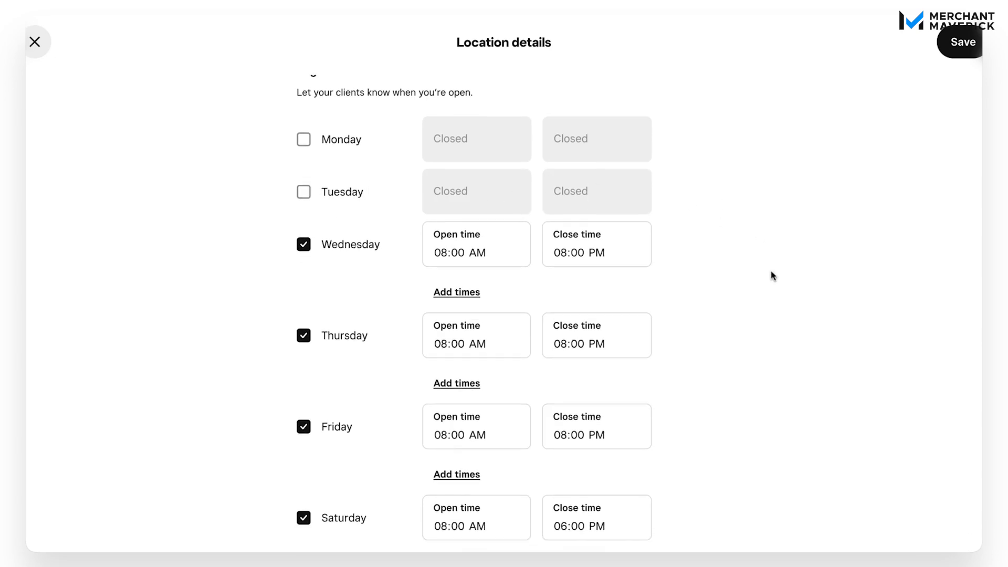
pyautogui.scroll(-5, 499, 307)
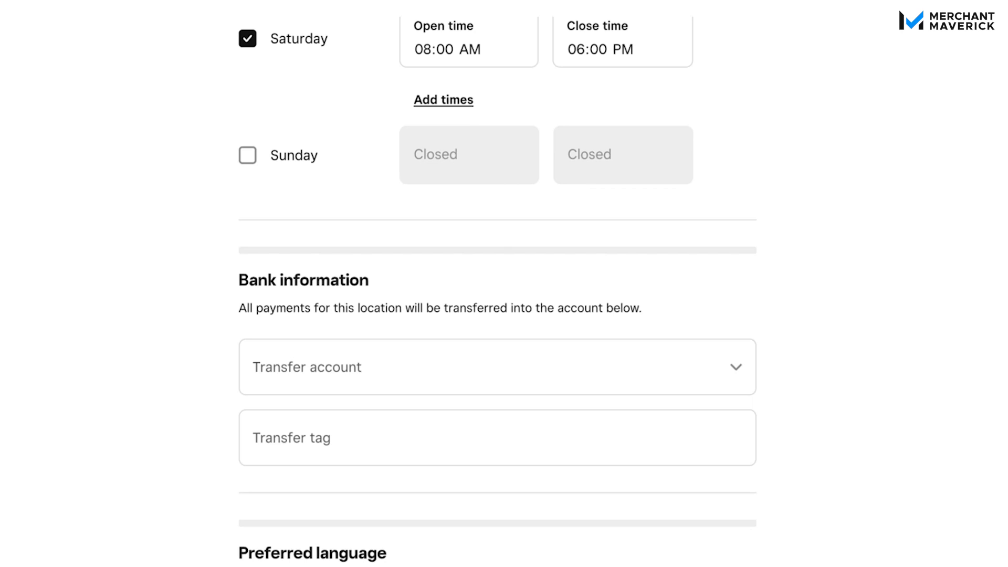
pyautogui.click(750, 360)
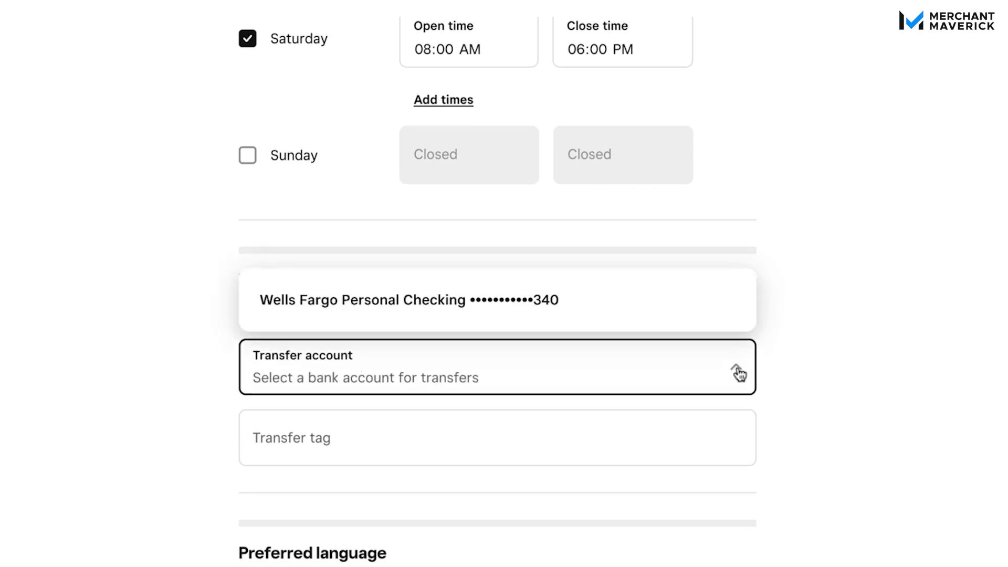
pyautogui.click(899, 321)
pyautogui.scroll(-3, 866, 462)
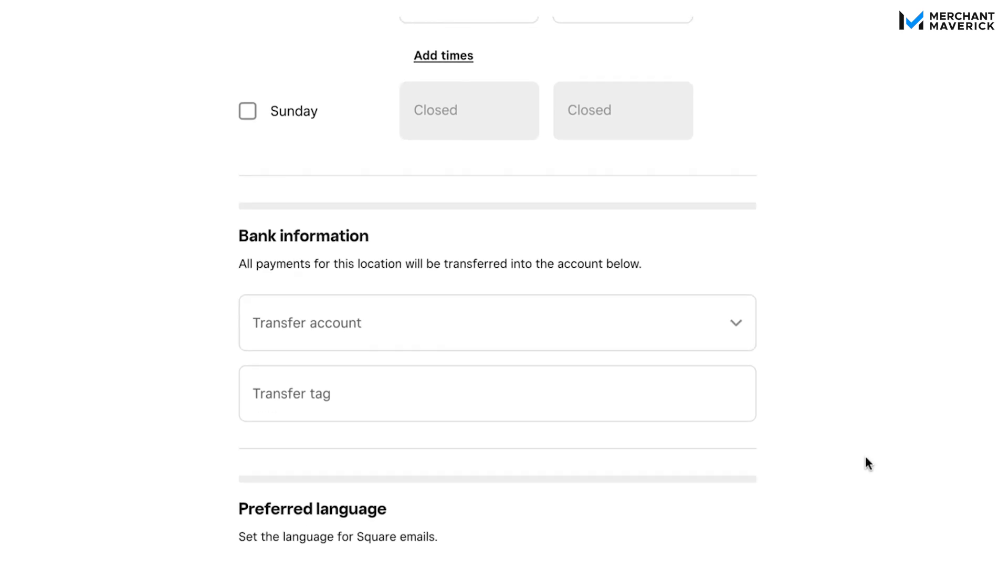
# Step: Review the preferred language setting and check which locations can be matched for the item library without selecting one
pyautogui.scroll(-5, 963, 347)
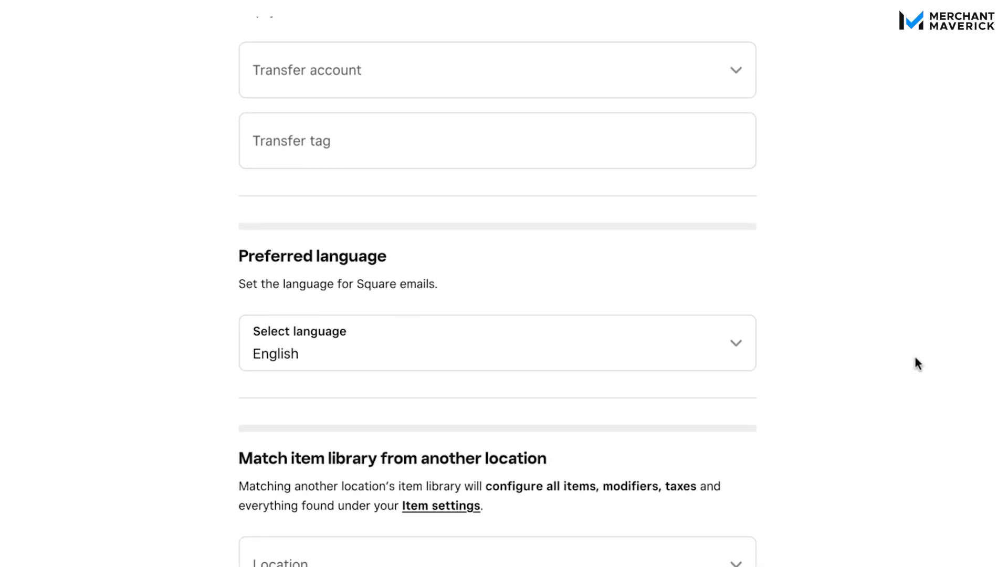
pyautogui.scroll(-3, 915, 358)
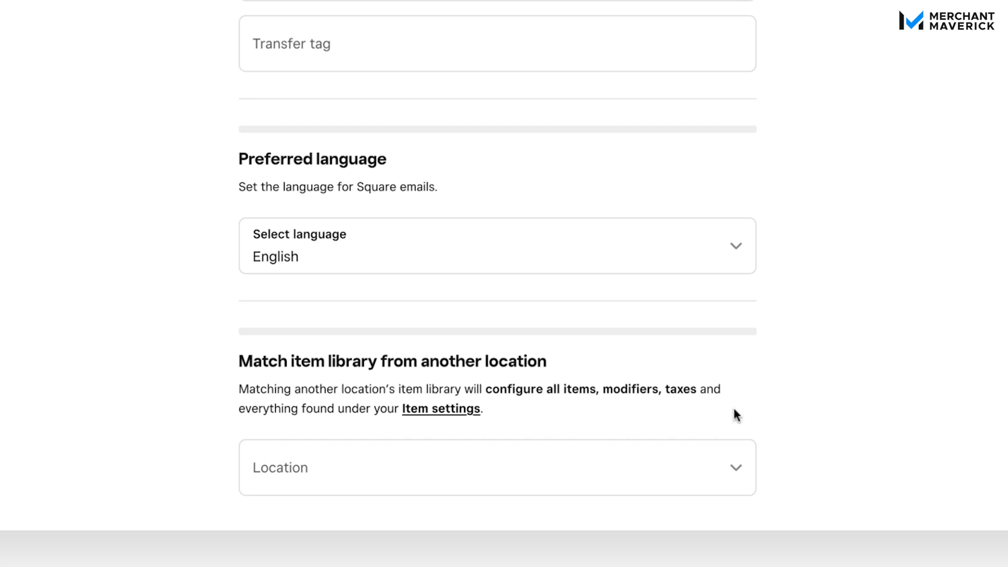
pyautogui.click(714, 464)
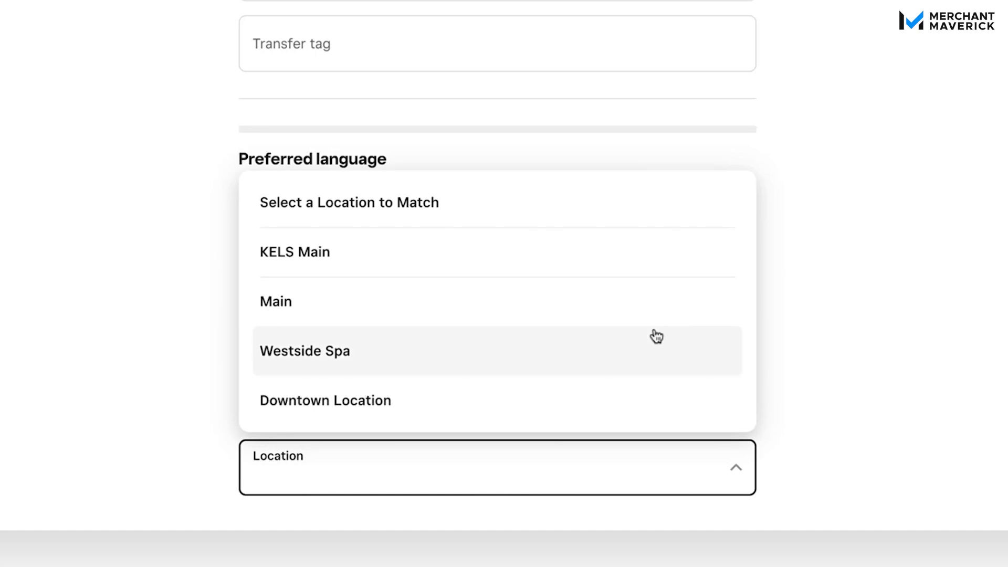
pyautogui.click(992, 273)
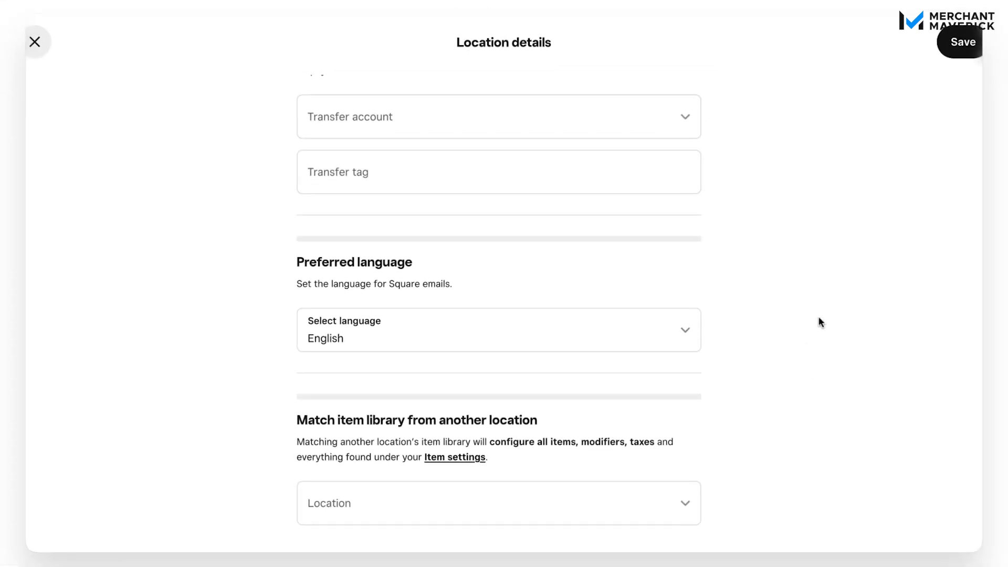
# Step: Save the new location, keeping the address as entered instead of the suggested one
pyautogui.click(976, 51)
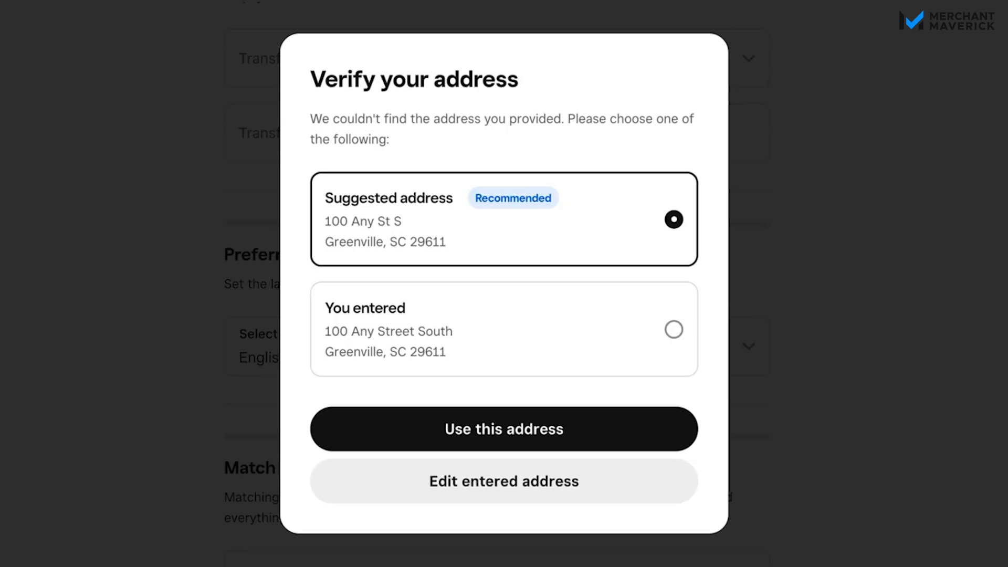
pyautogui.click(673, 334)
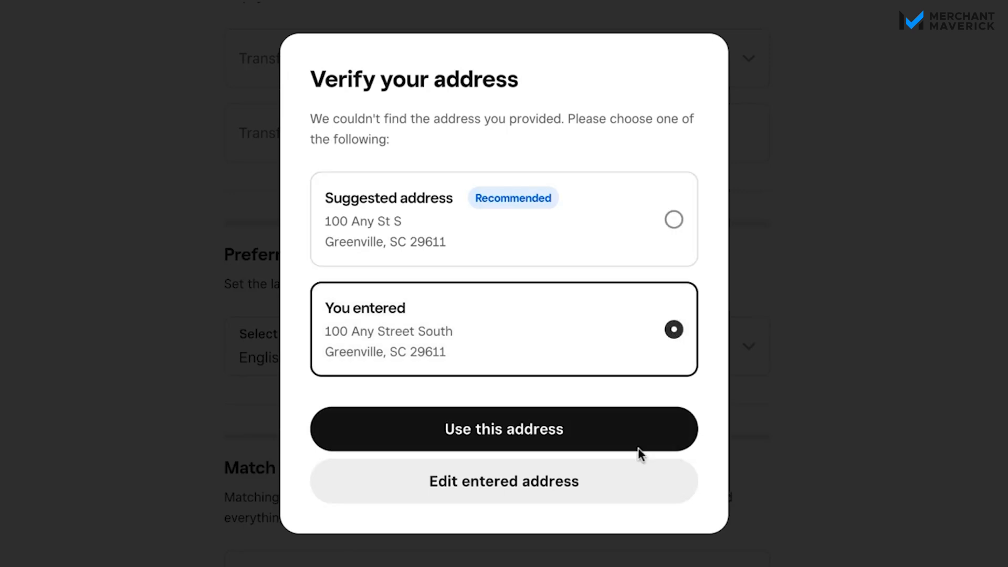
pyautogui.click(586, 435)
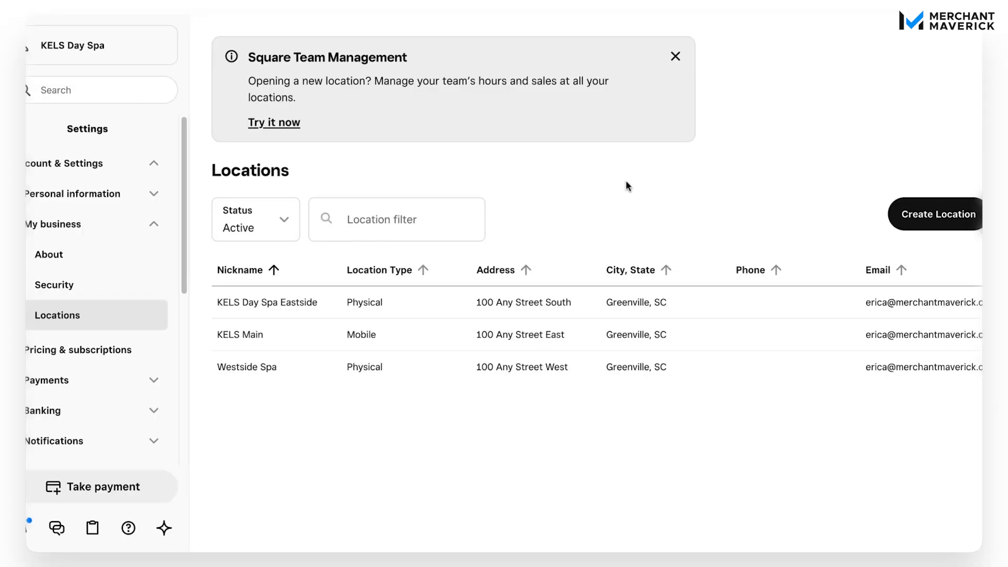
# Step: View the locations list by All and Inactive status, and return the status filter to Active
pyautogui.click(287, 223)
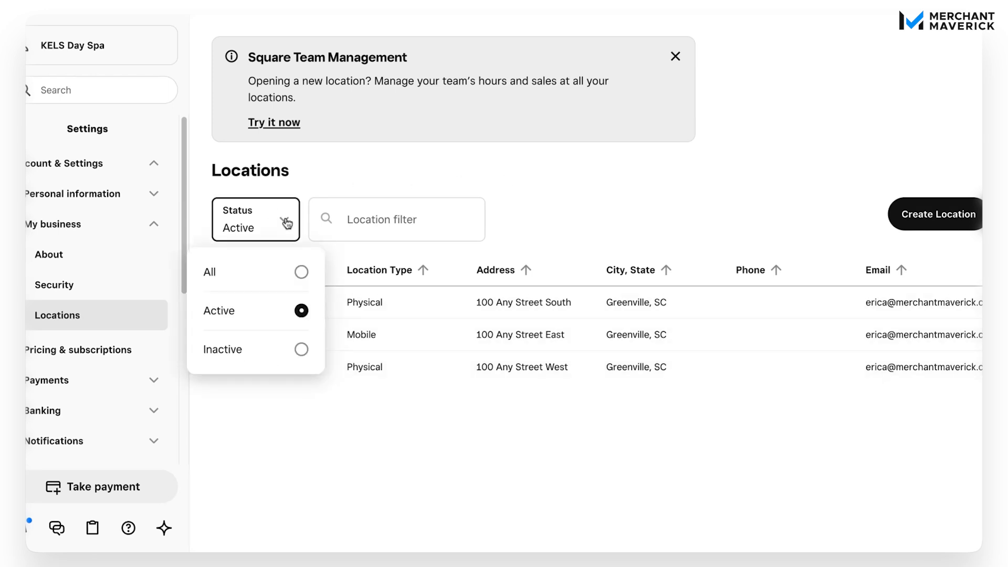
pyautogui.click(301, 272)
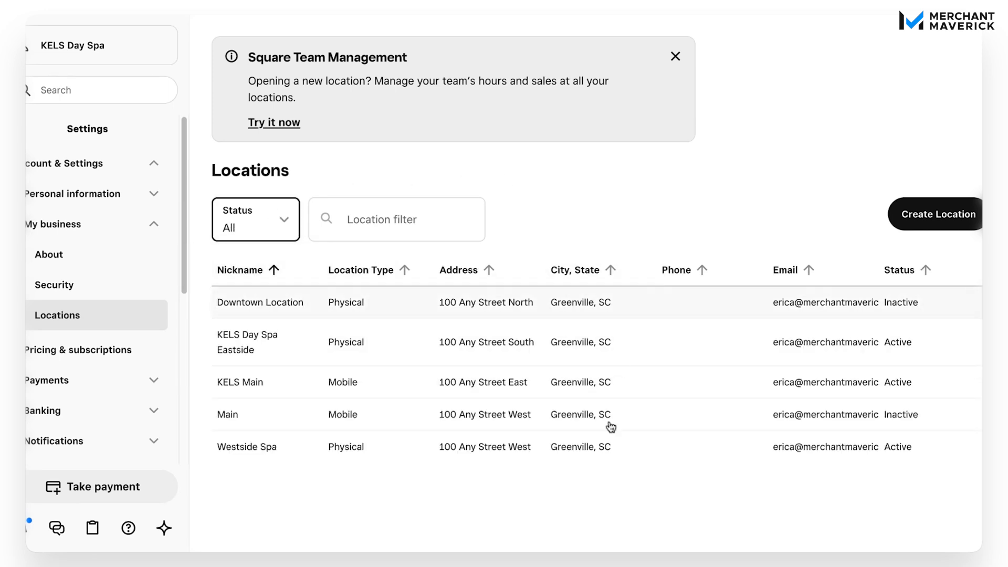
pyautogui.click(286, 228)
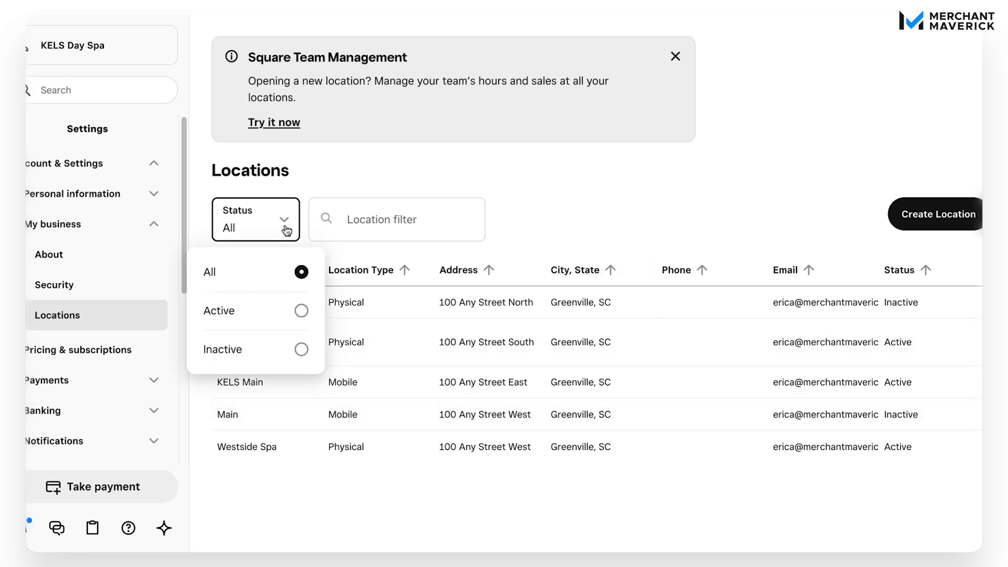
pyautogui.click(300, 349)
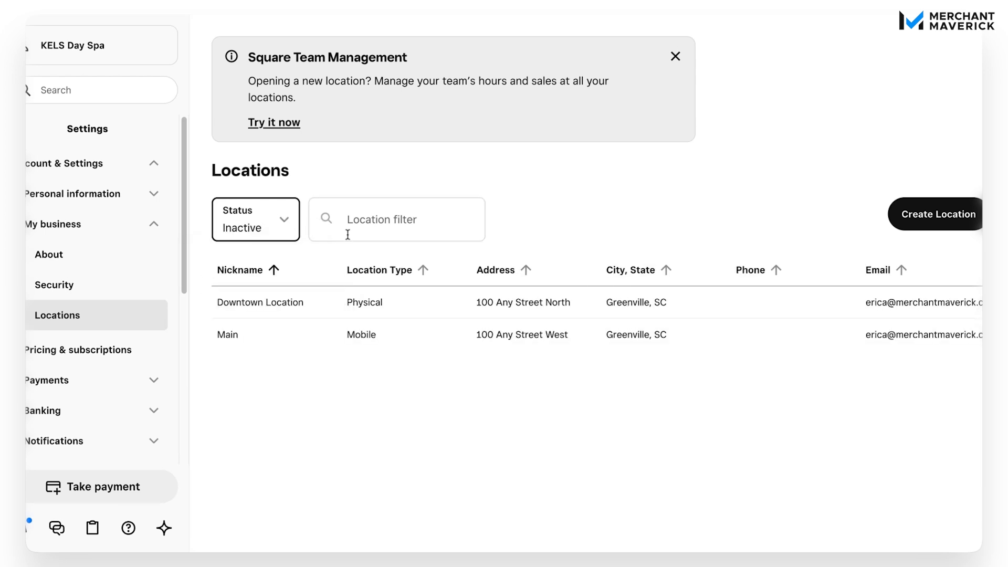
pyautogui.click(278, 229)
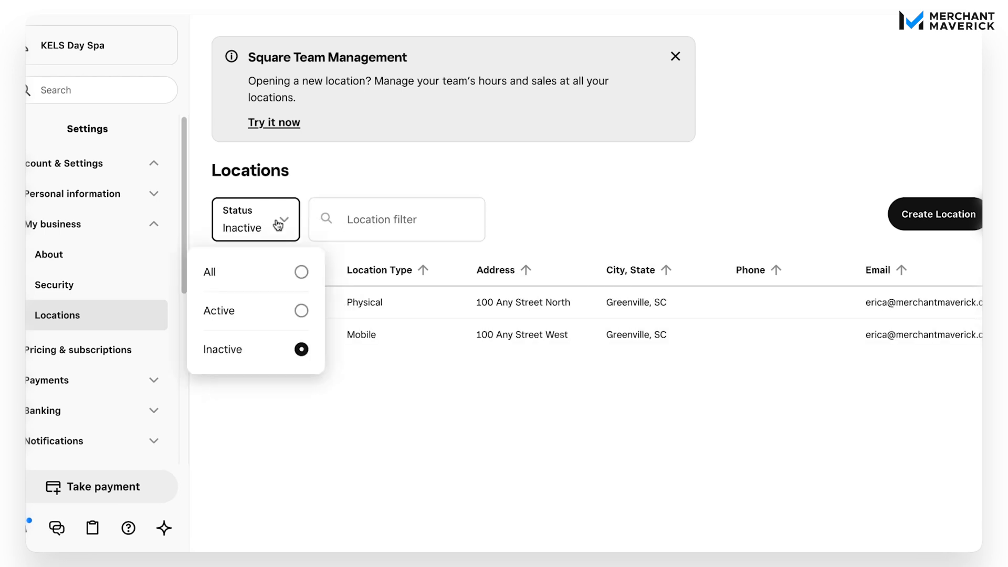
pyautogui.click(301, 315)
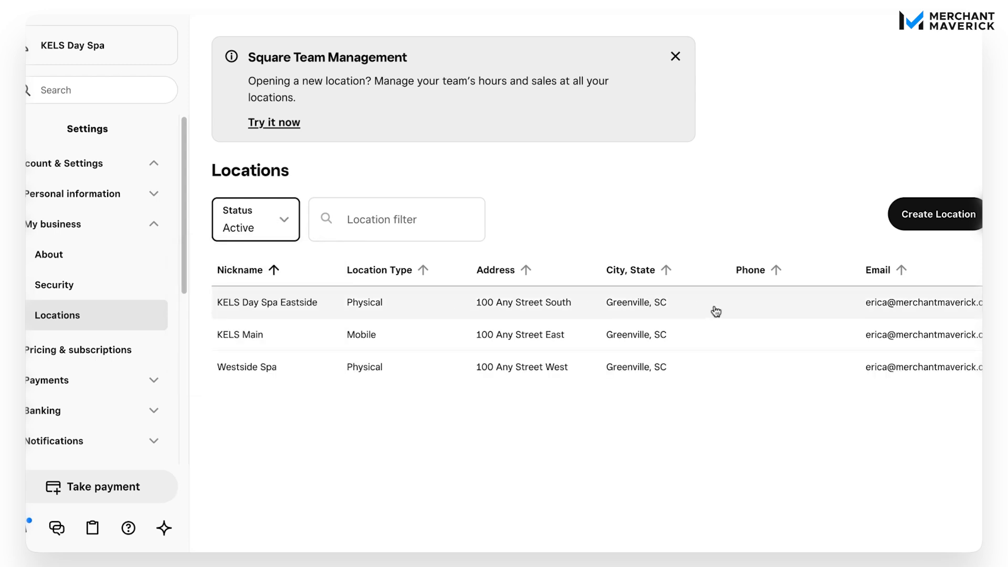
# Step: Open the KELS Day Spa Eastside location for editing and look over its basic information and business address
pyautogui.click(769, 309)
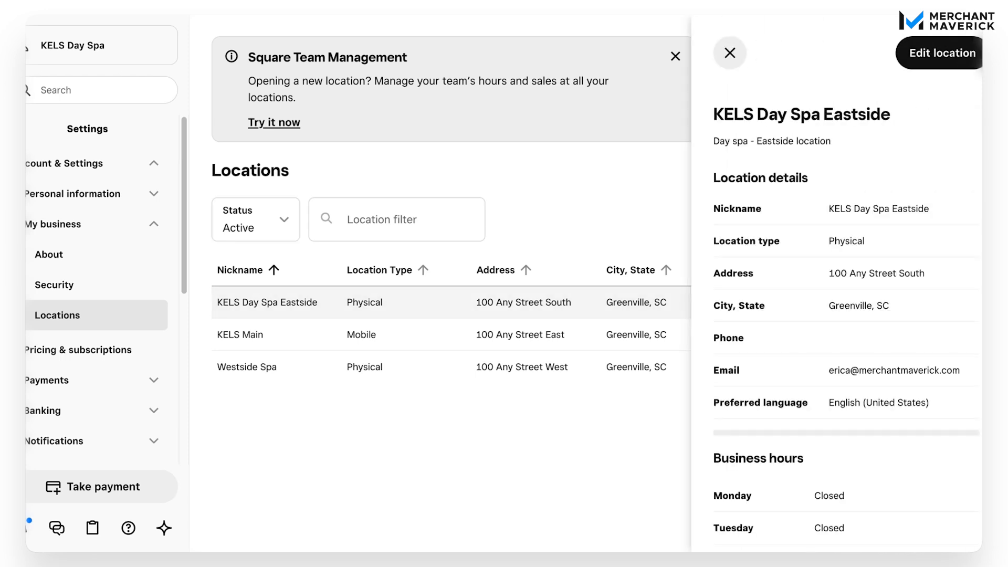
pyautogui.click(968, 53)
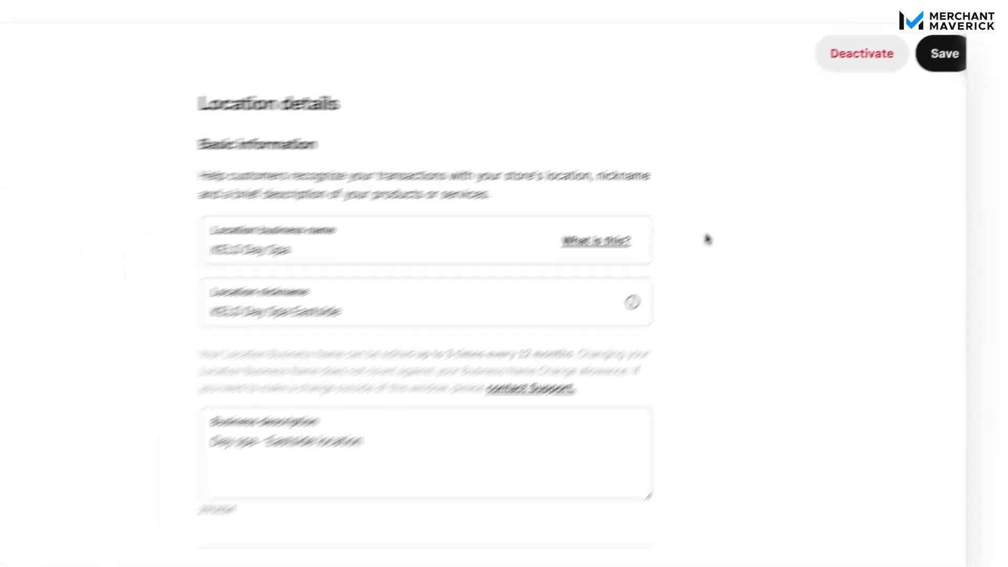
pyautogui.scroll(-3, 708, 239)
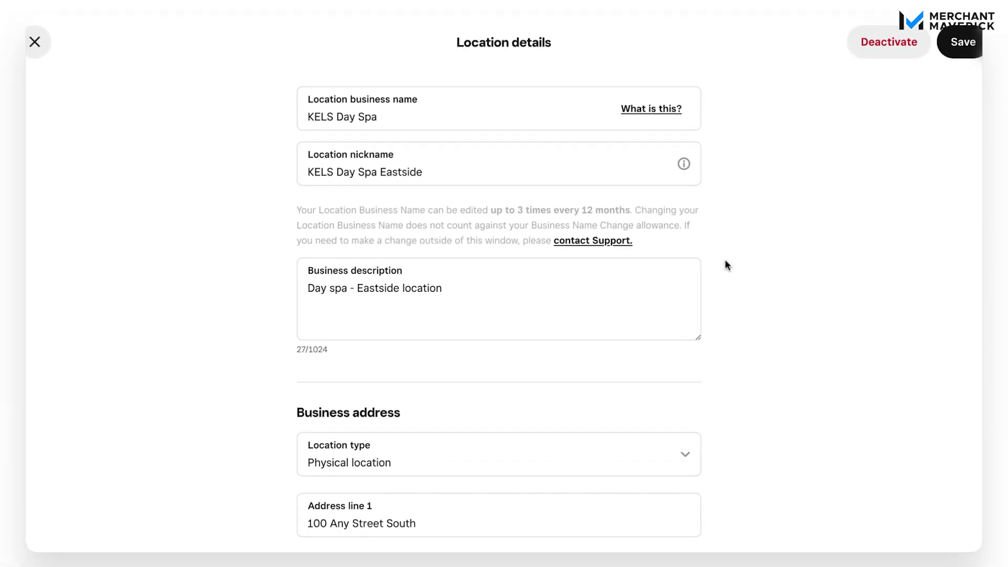
pyautogui.scroll(-2, 726, 261)
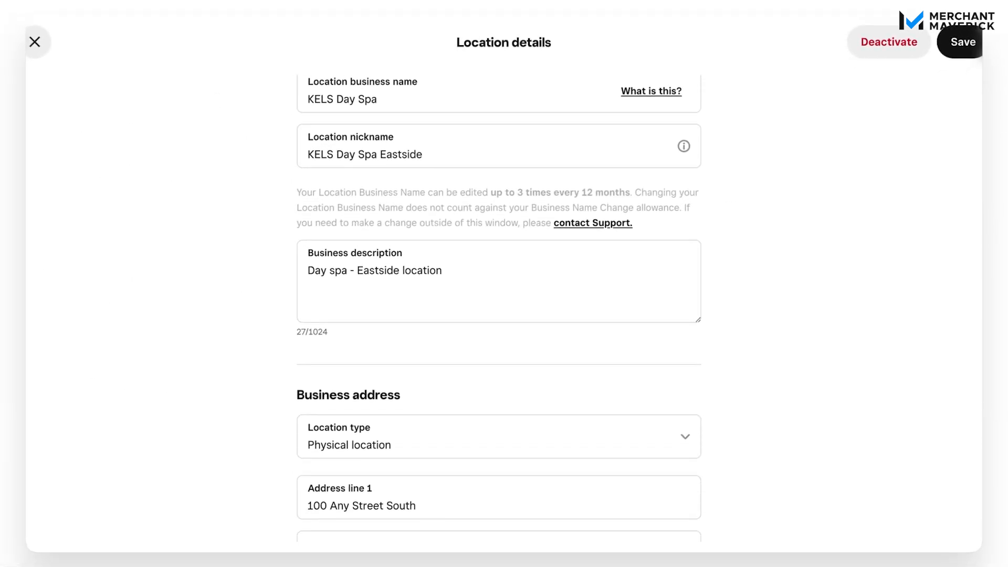
pyautogui.scroll(4, 725, 261)
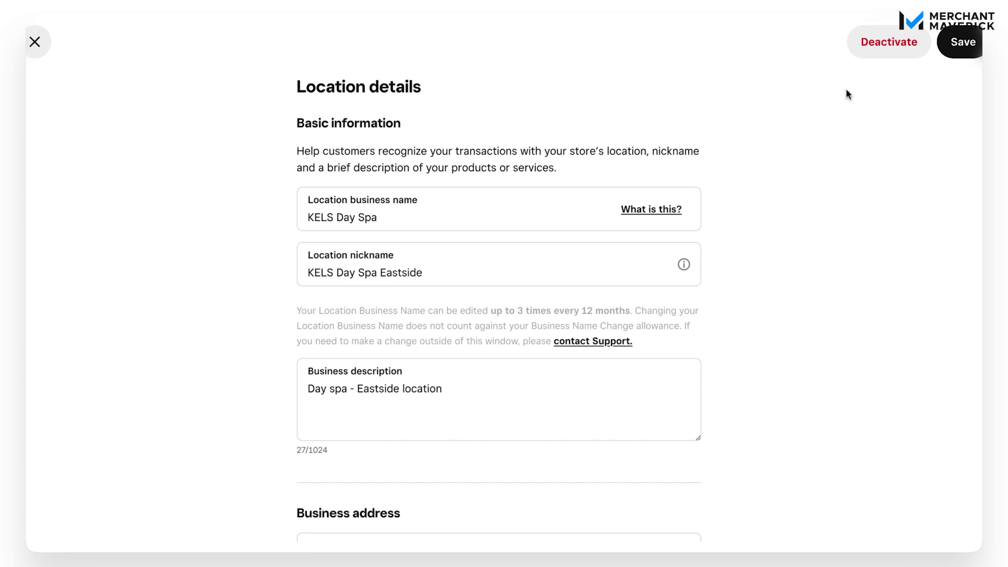
# Step: Deactivate the KELS Day Spa Eastside location, close its details, and filter the locations list by Active status
pyautogui.click(879, 55)
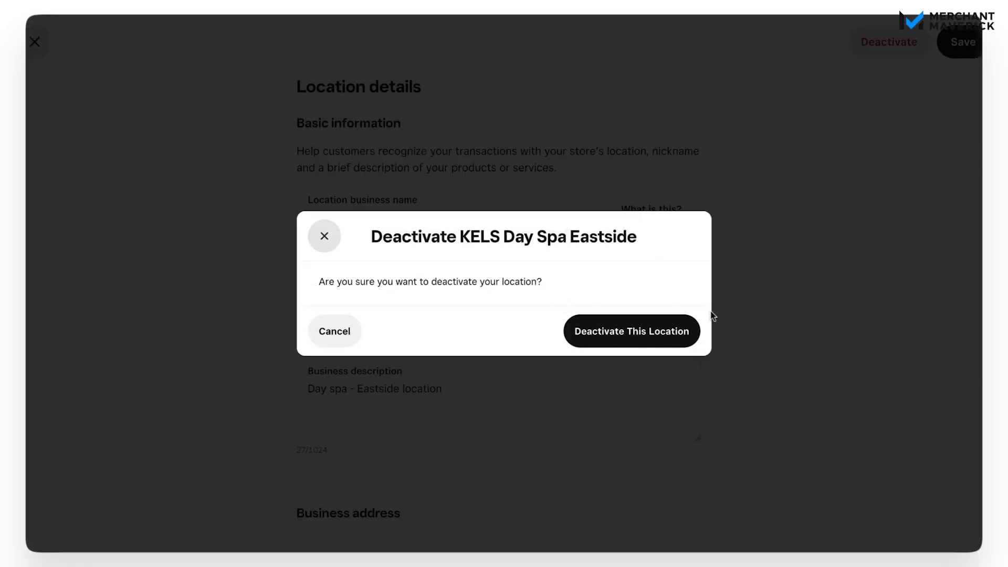
pyautogui.click(634, 341)
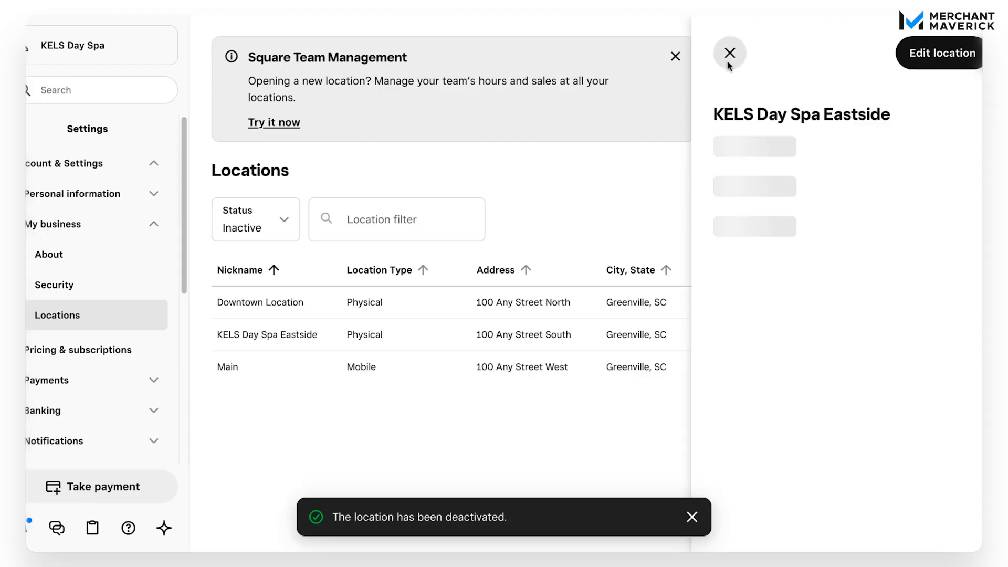
pyautogui.click(729, 54)
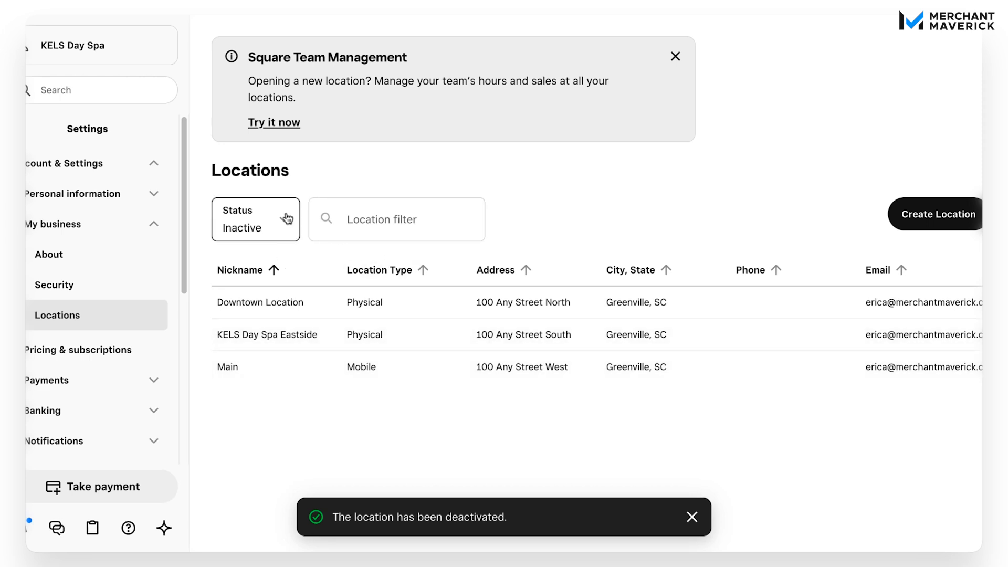
pyautogui.click(279, 235)
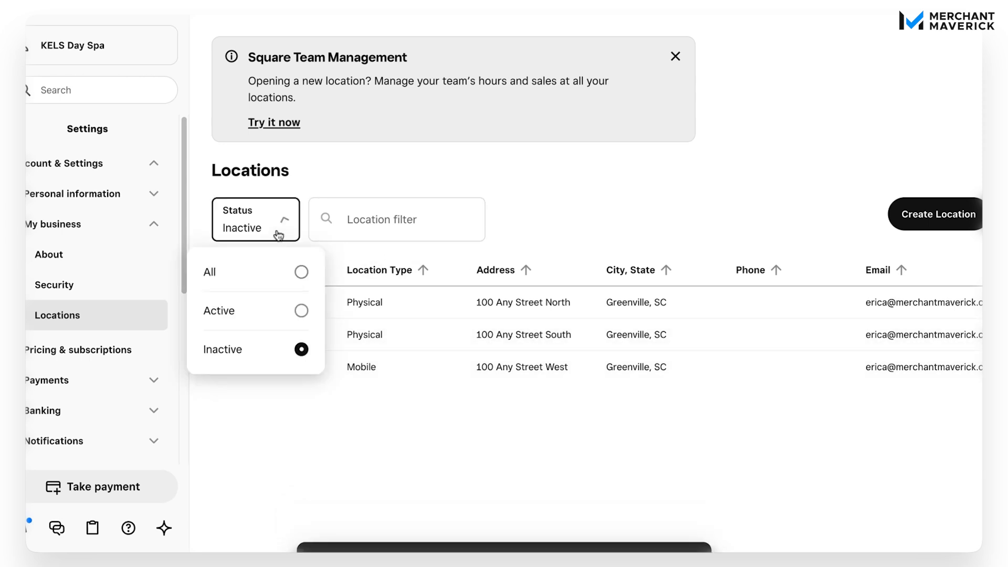
pyautogui.click(299, 310)
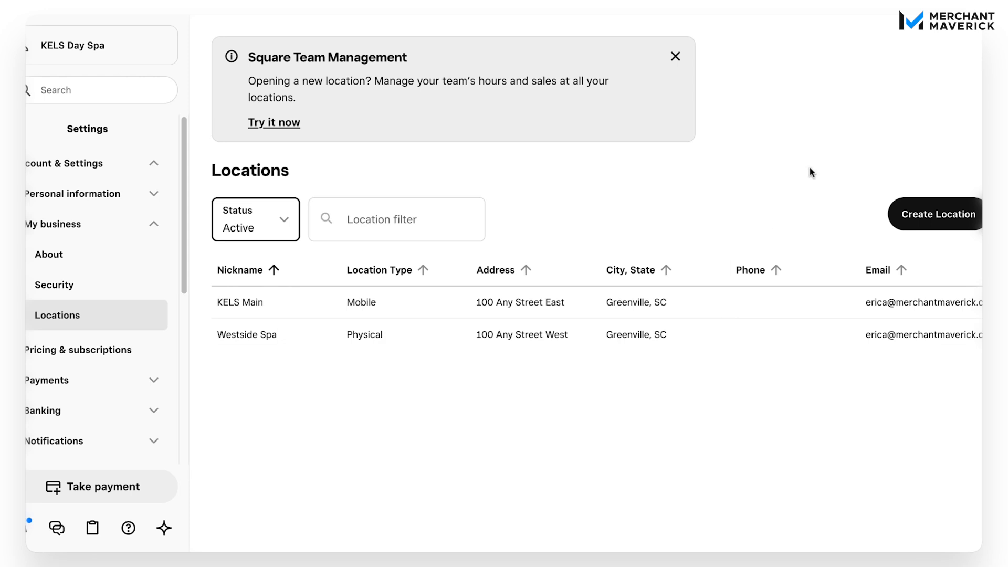